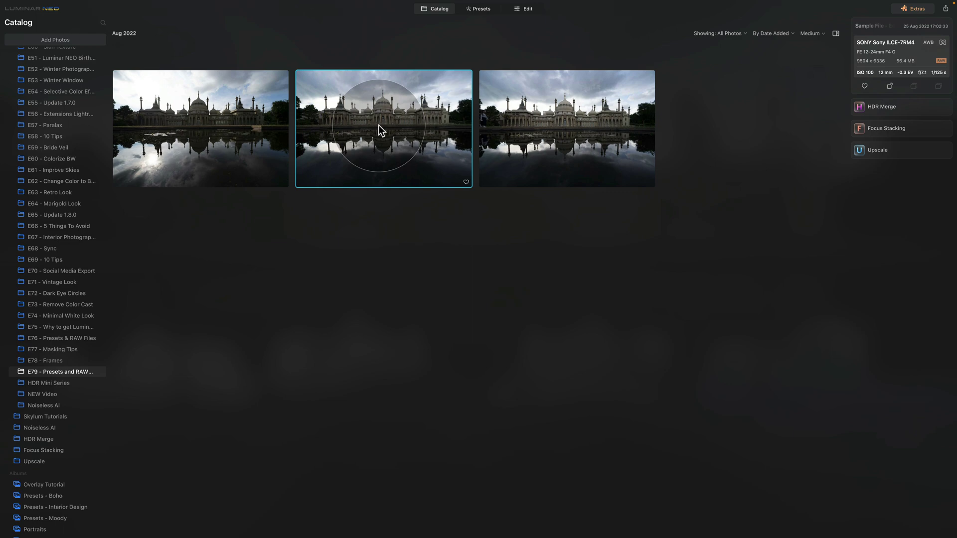
# - Compare the three palace reflection photos in single-image view, ending on the middle one
pyautogui.doubleClick(379, 124)
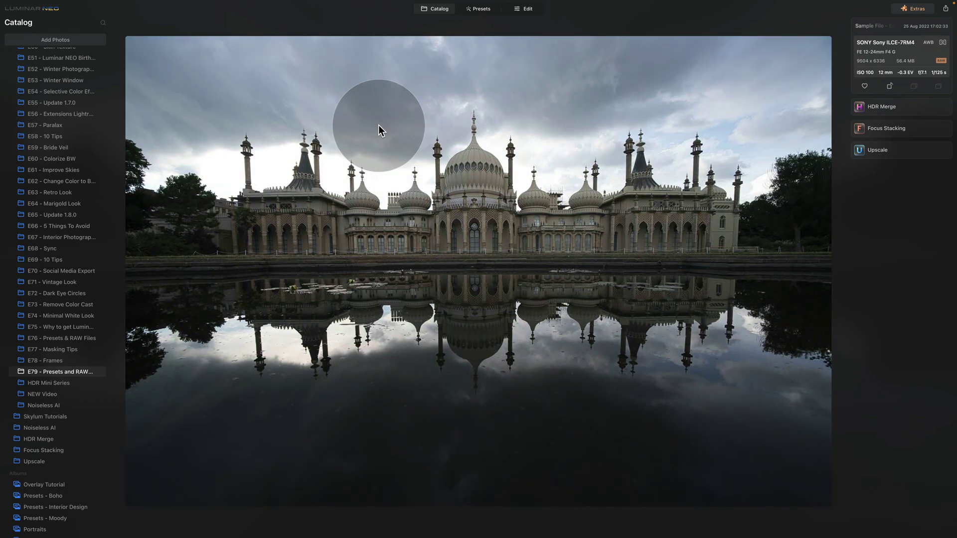
pyautogui.press('Escape')
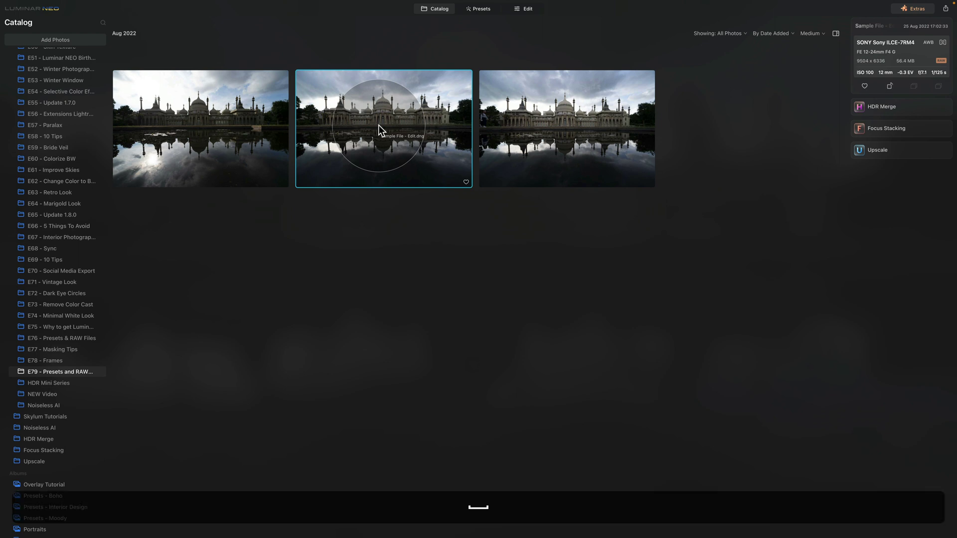
pyautogui.doubleClick(379, 124)
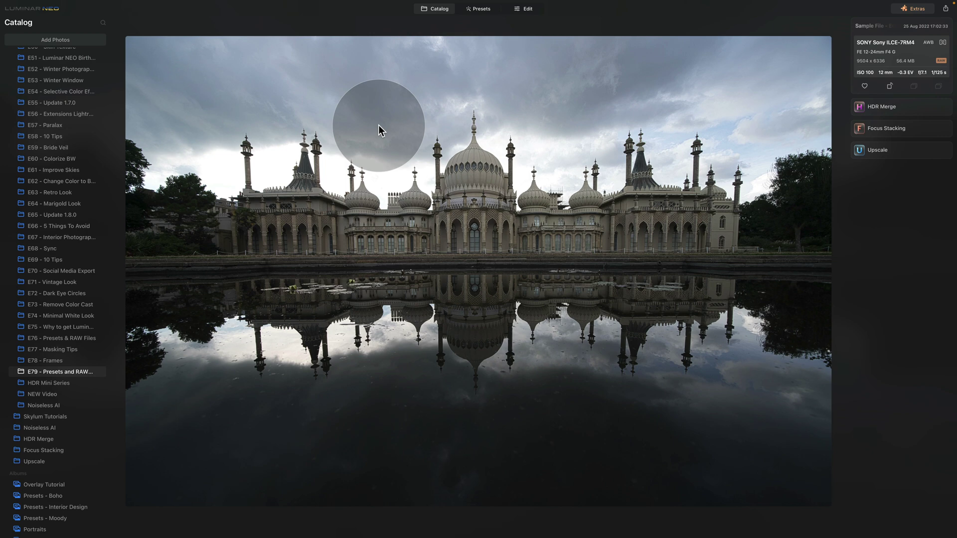
pyautogui.press('Right')
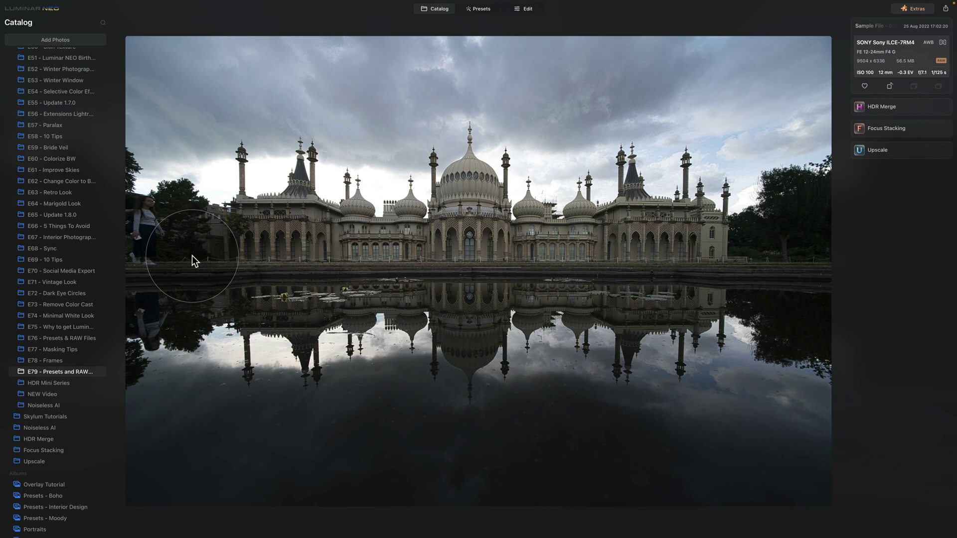
pyautogui.press('Left')
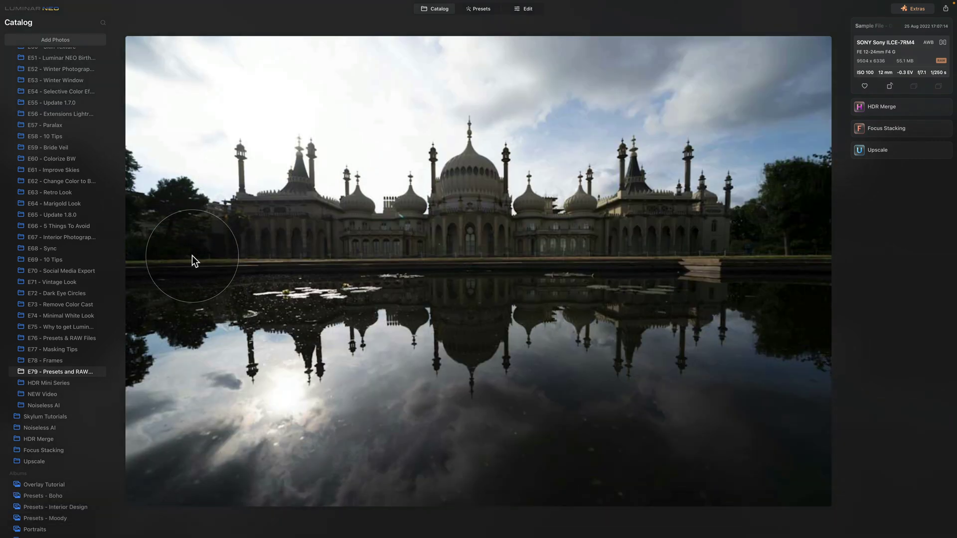
pyautogui.click(382, 105)
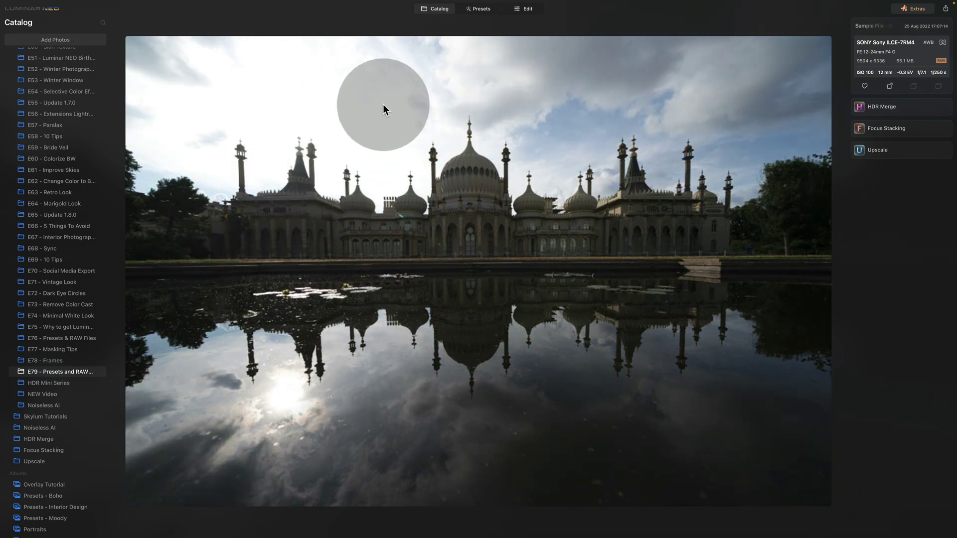
pyautogui.press('Right')
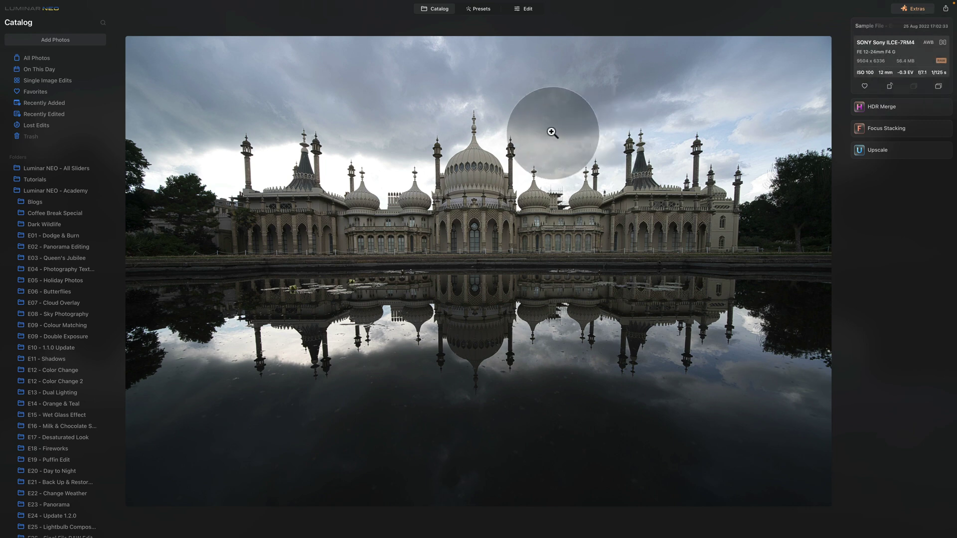
# - Open the Inkwell Delight collection from the purchased presets for the selected photo
pyautogui.click(488, 9)
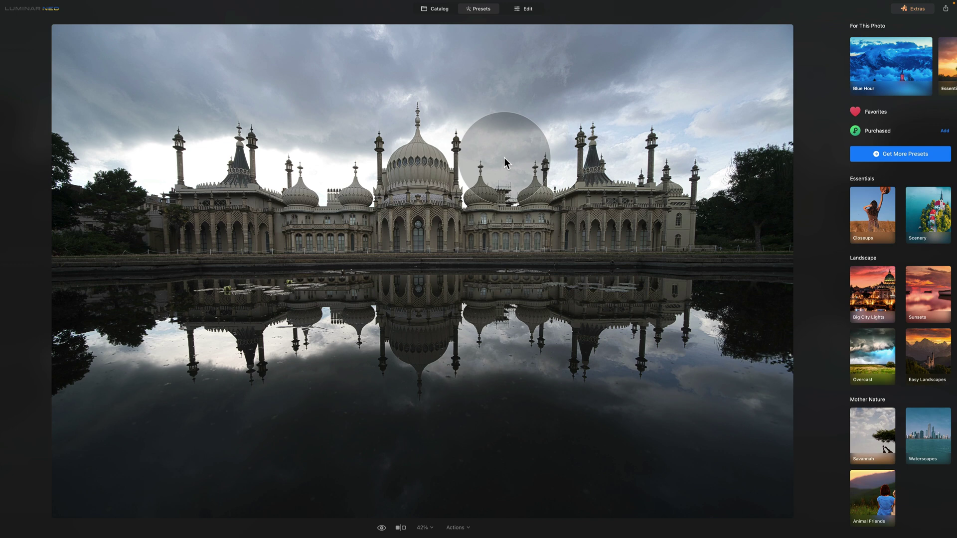
pyautogui.click(881, 131)
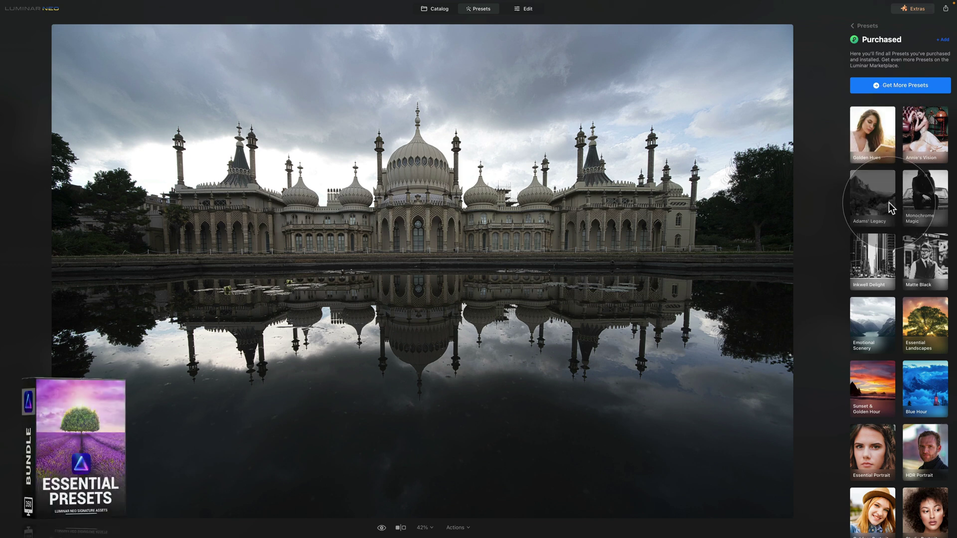
pyautogui.click(871, 255)
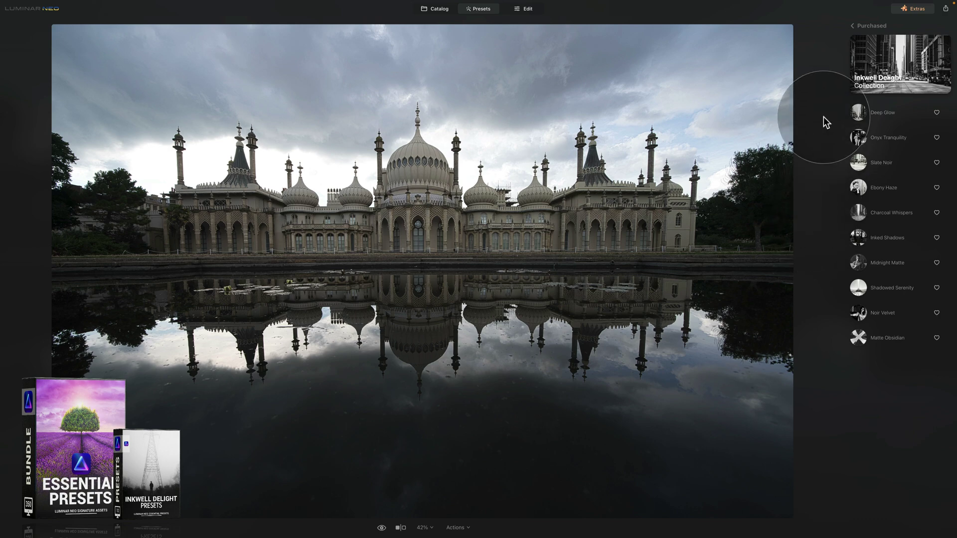
# - Preview the Inkwell Delight presets on the photo, from Deep Glow through Midnight Matte
pyautogui.click(876, 113)
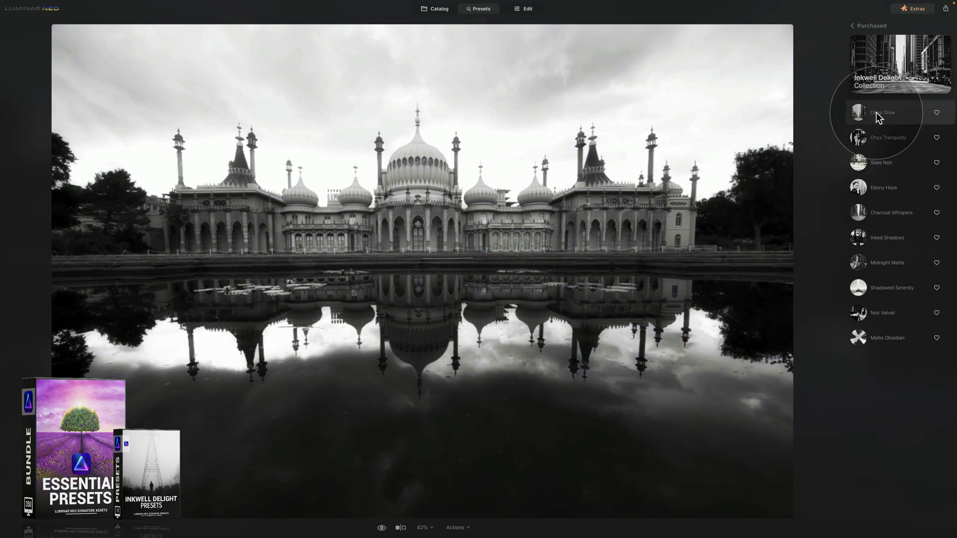
pyautogui.click(880, 135)
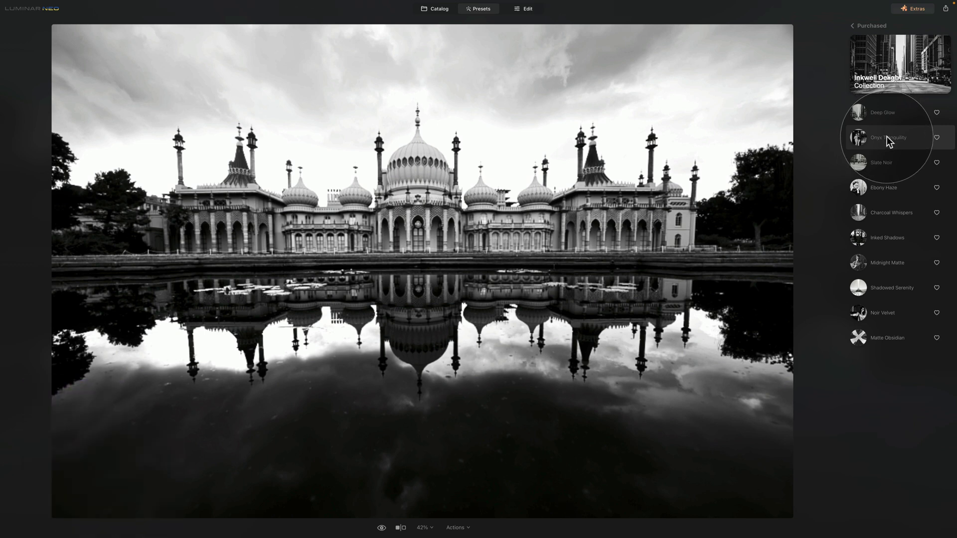
pyautogui.click(890, 163)
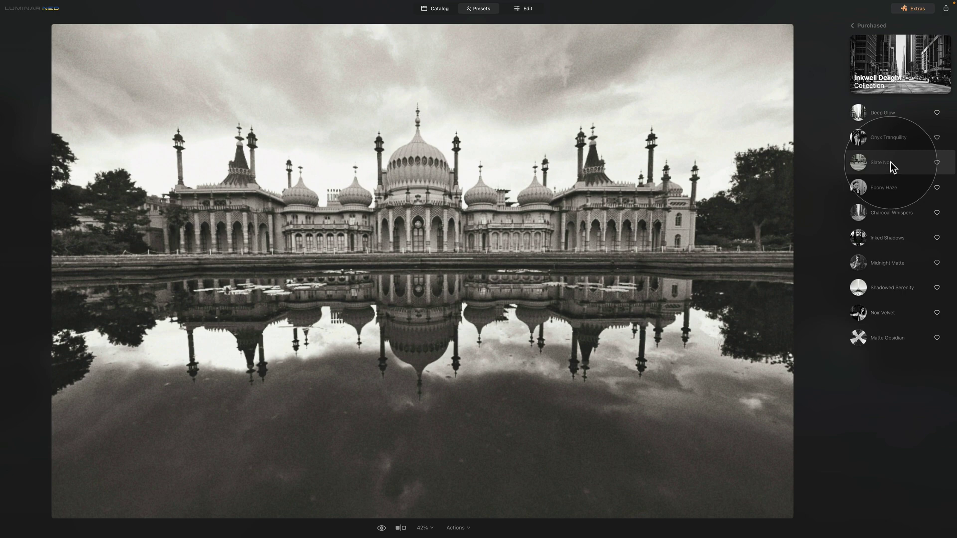
pyautogui.click(890, 182)
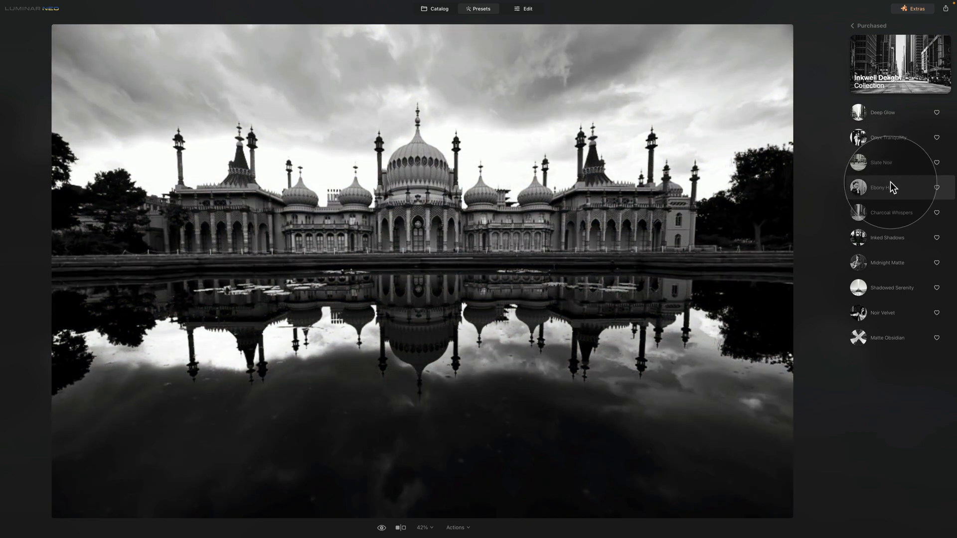
pyautogui.click(894, 206)
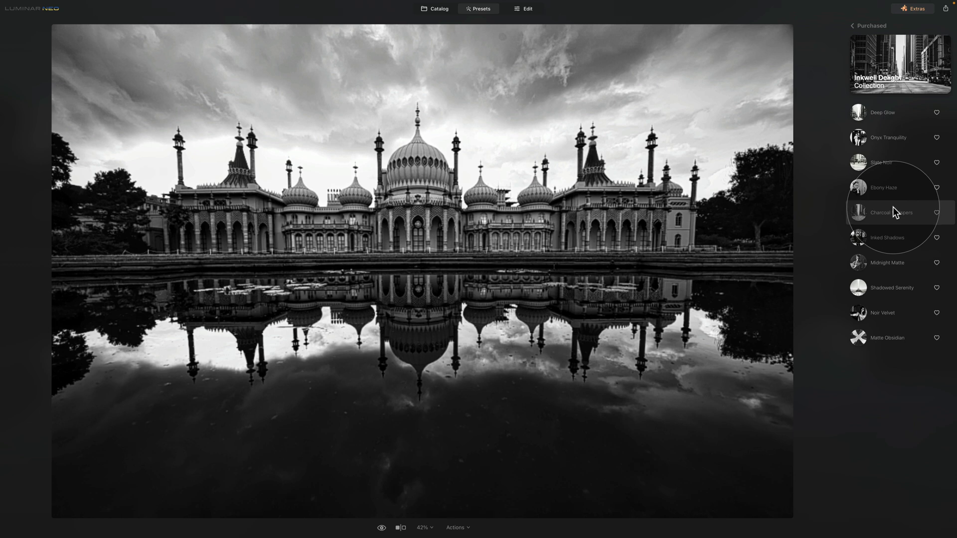
pyautogui.click(893, 233)
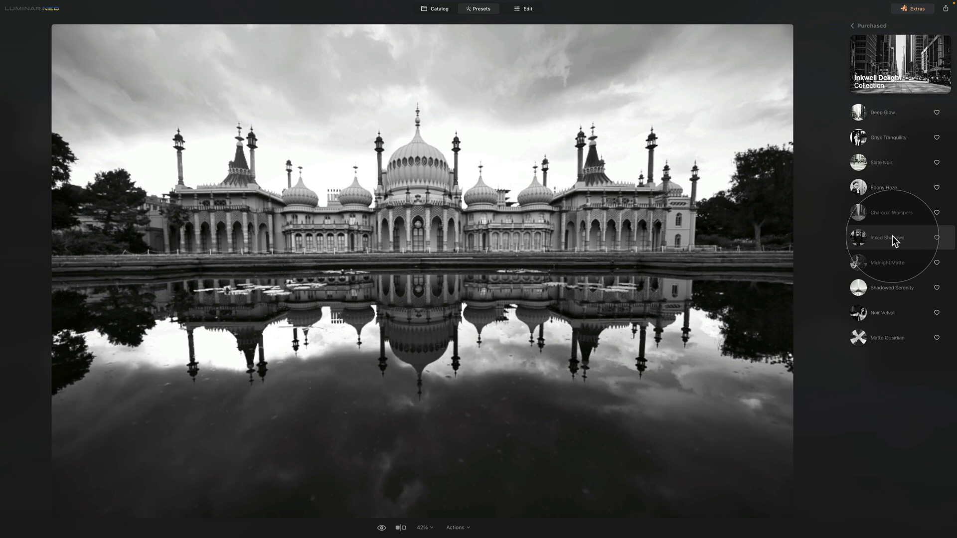
pyautogui.click(893, 258)
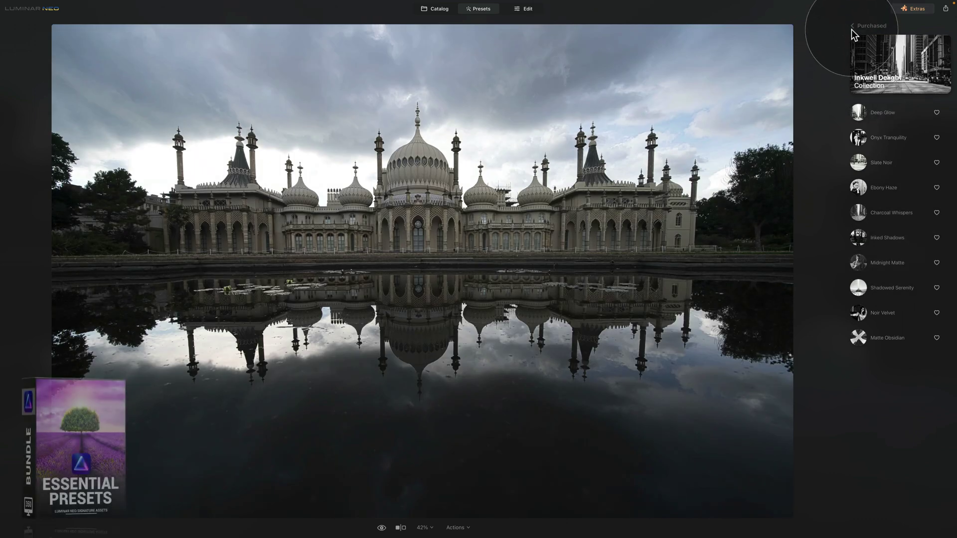
# - Open the purchased Sunset & Golden Hour collection and preview its presets from Mellow Sundown through Twilight Magic
pyautogui.click(852, 25)
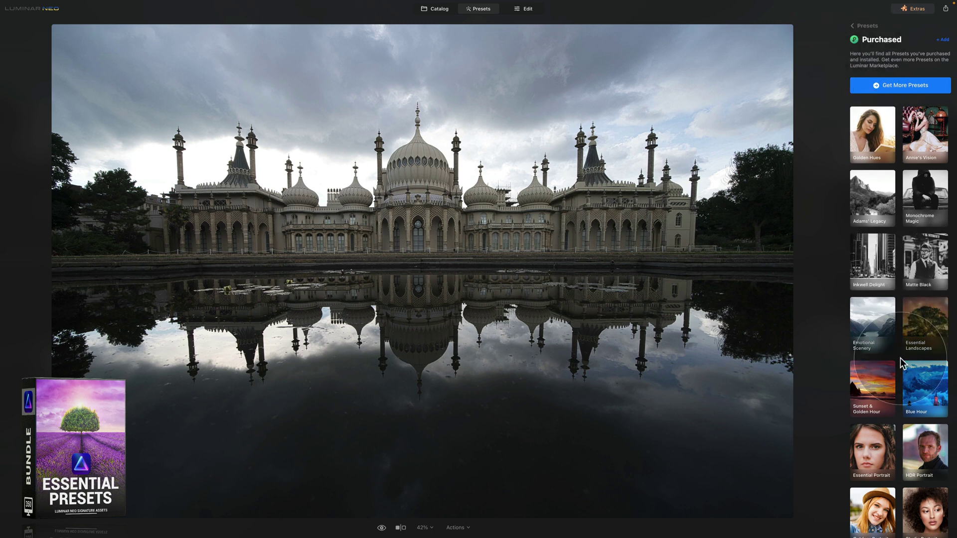
pyautogui.click(878, 387)
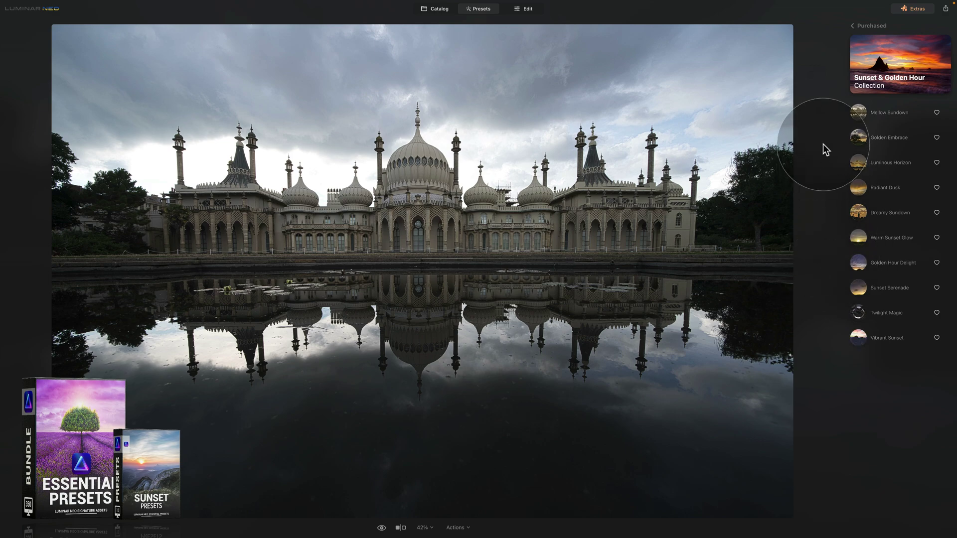
pyautogui.click(864, 109)
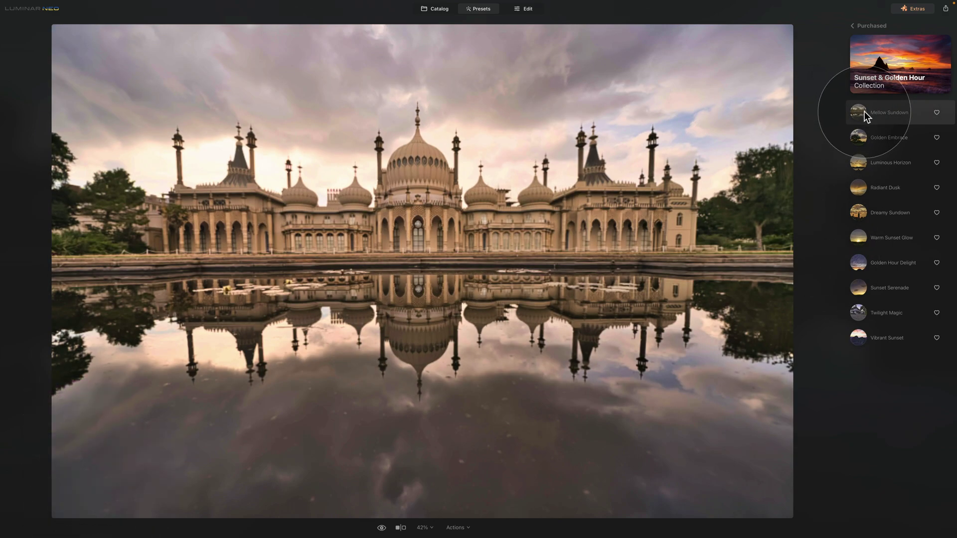
pyautogui.click(869, 136)
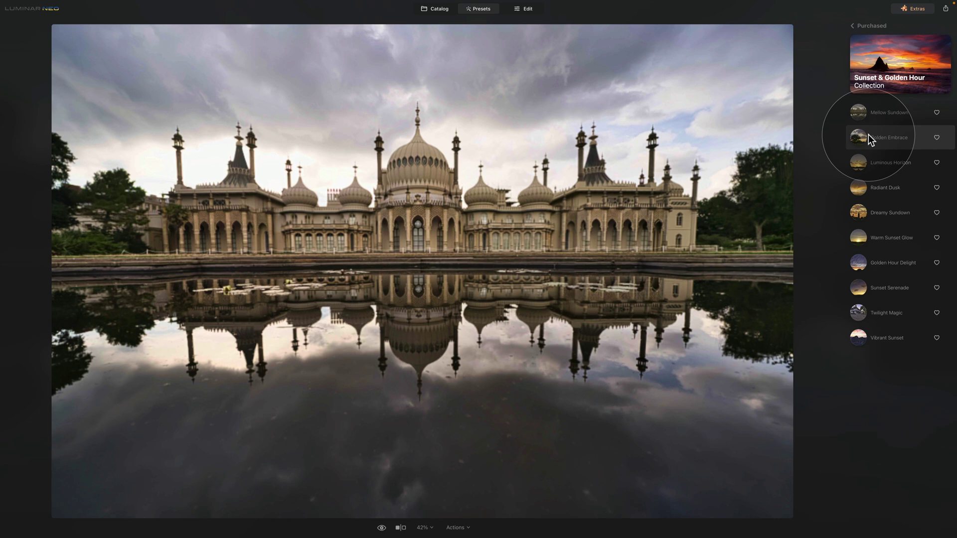
pyautogui.click(876, 160)
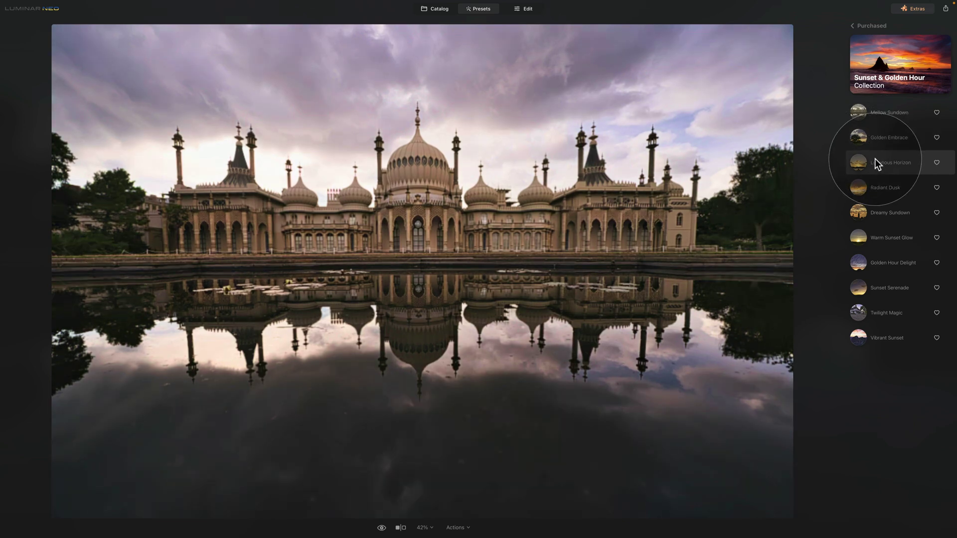
pyautogui.click(878, 186)
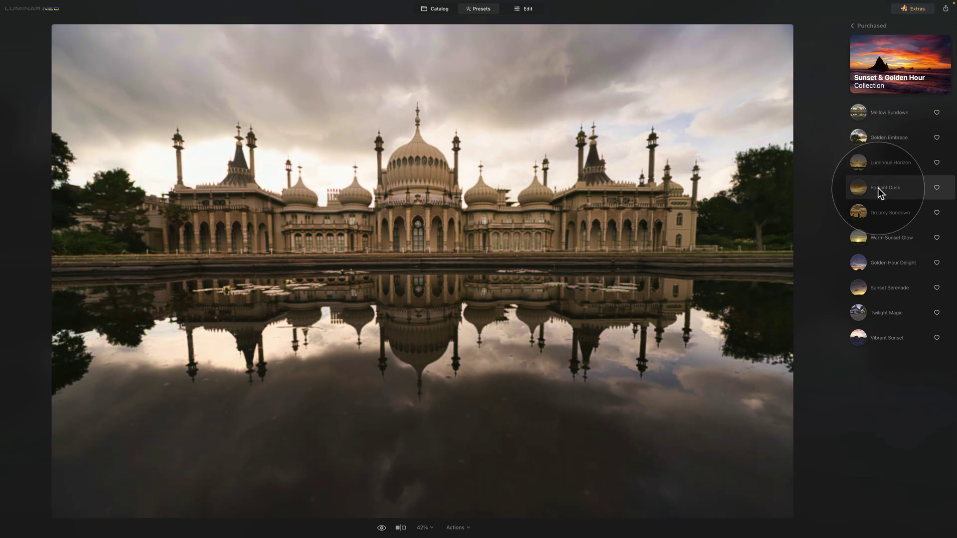
pyautogui.click(881, 211)
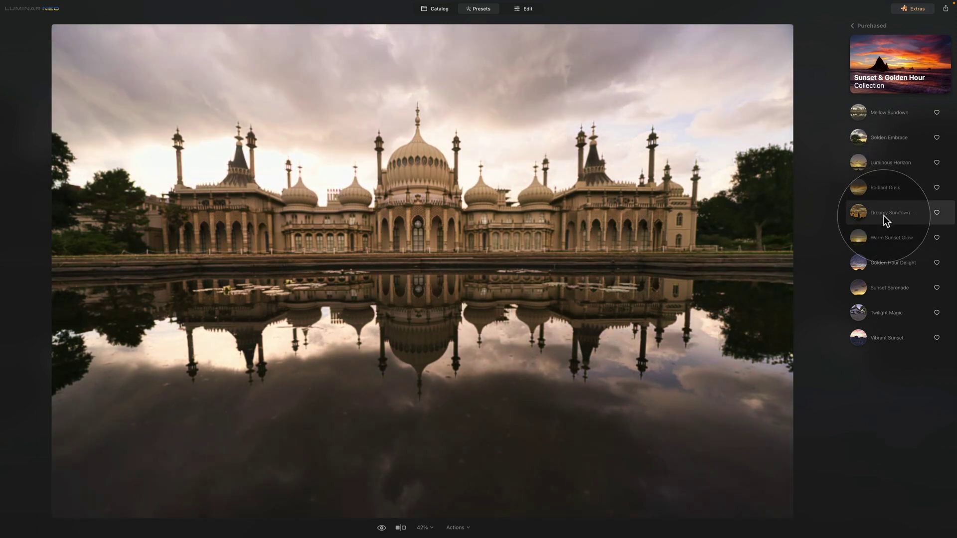
pyautogui.click(882, 237)
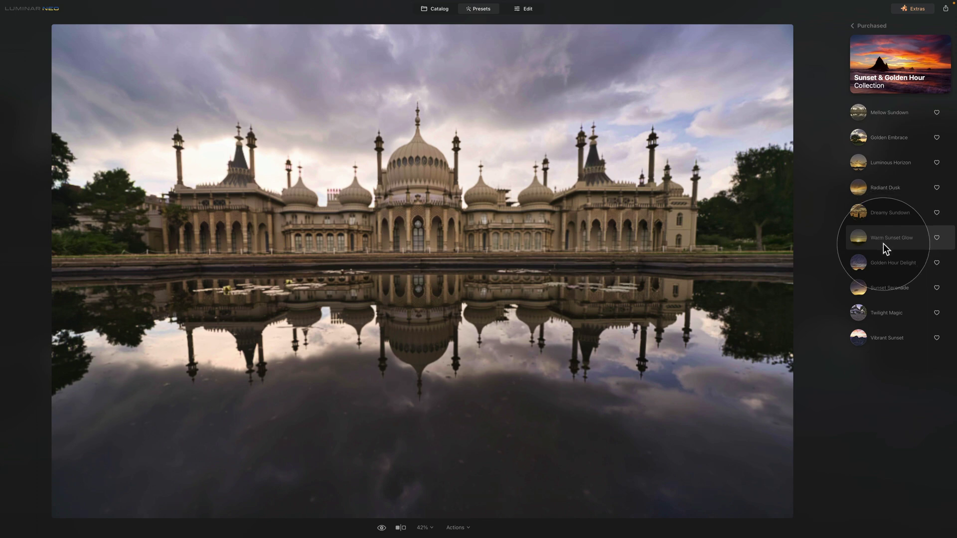
pyautogui.click(883, 261)
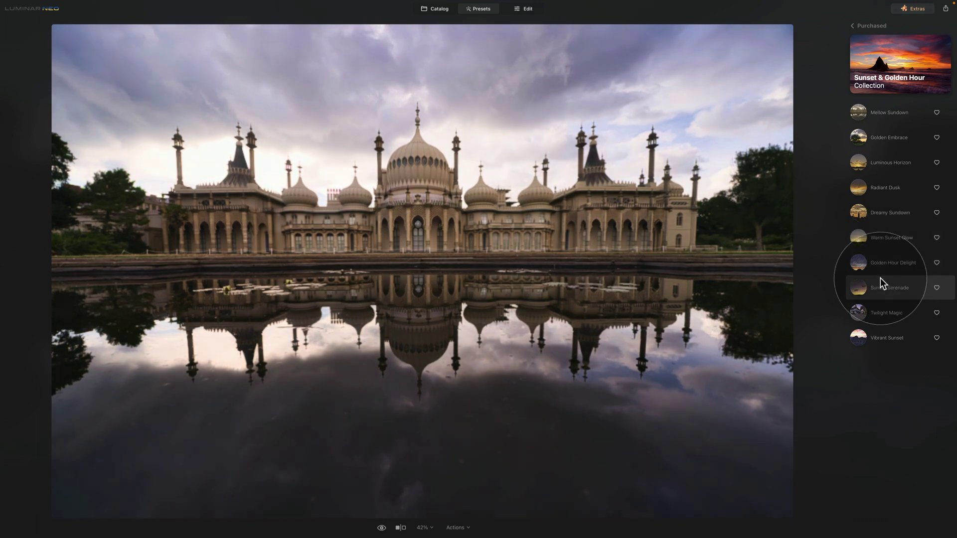
pyautogui.click(880, 282)
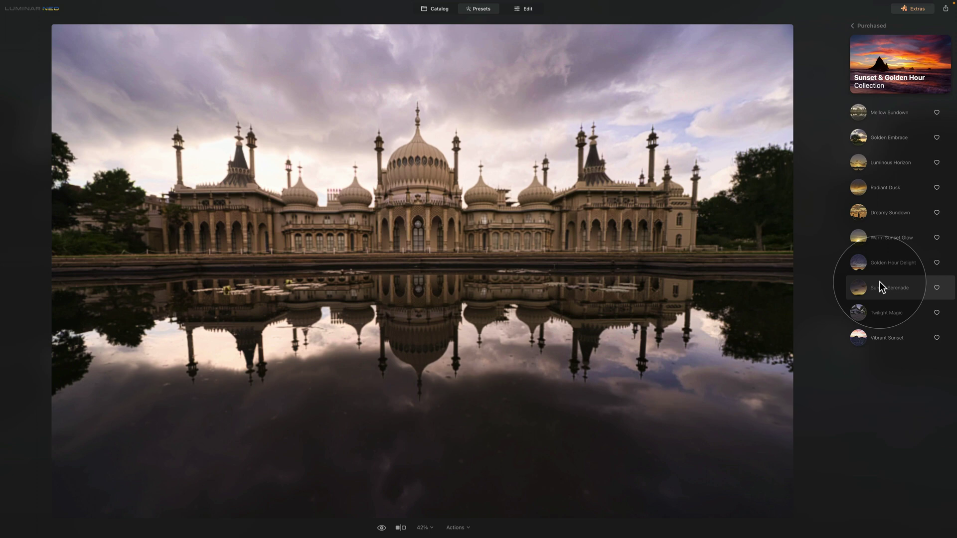
pyautogui.click(879, 312)
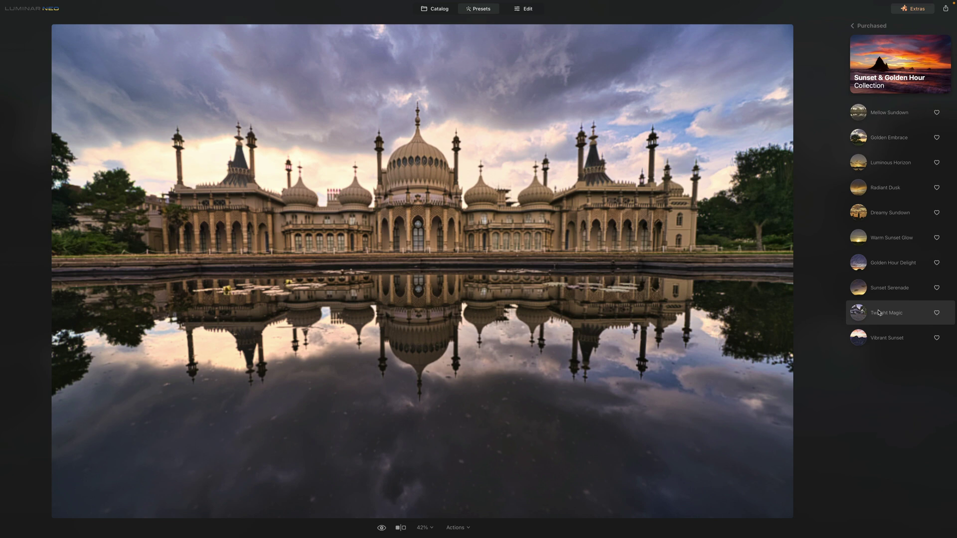
# - Recheck the Sunset Serenade and Golden Hour Delight previews, and apply the Warm Sunset Glow preset to the photo
pyautogui.click(879, 295)
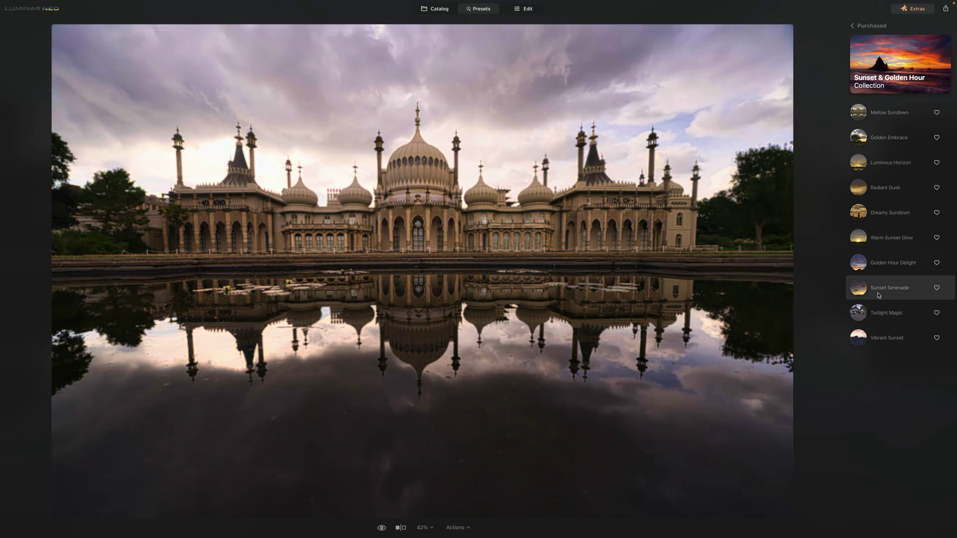
pyautogui.click(875, 270)
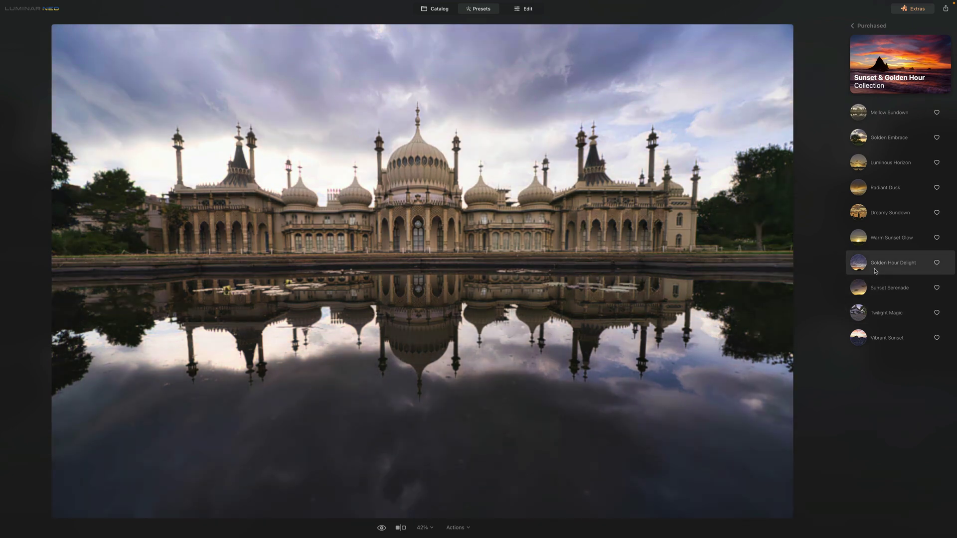
pyautogui.click(882, 247)
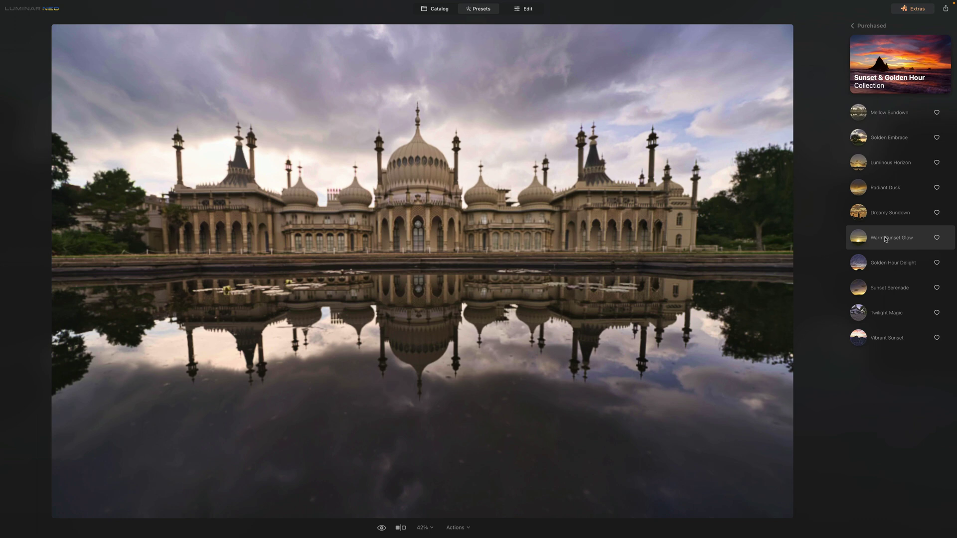
pyautogui.click(886, 239)
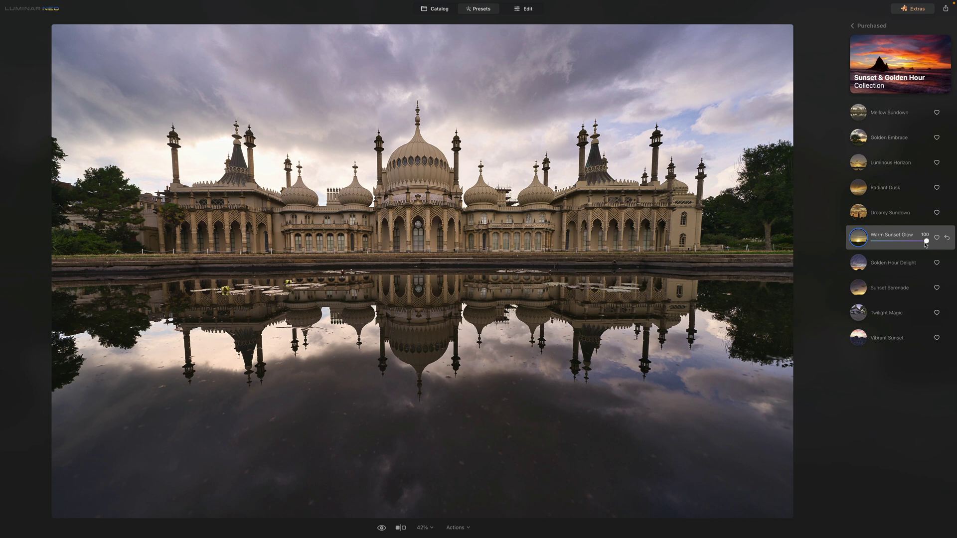
# - Set the strength of the Warm Sunset Glow preset to 90 and compare the photo with its unedited version
pyautogui.moveTo(927, 242); pyautogui.dragTo(908, 243)
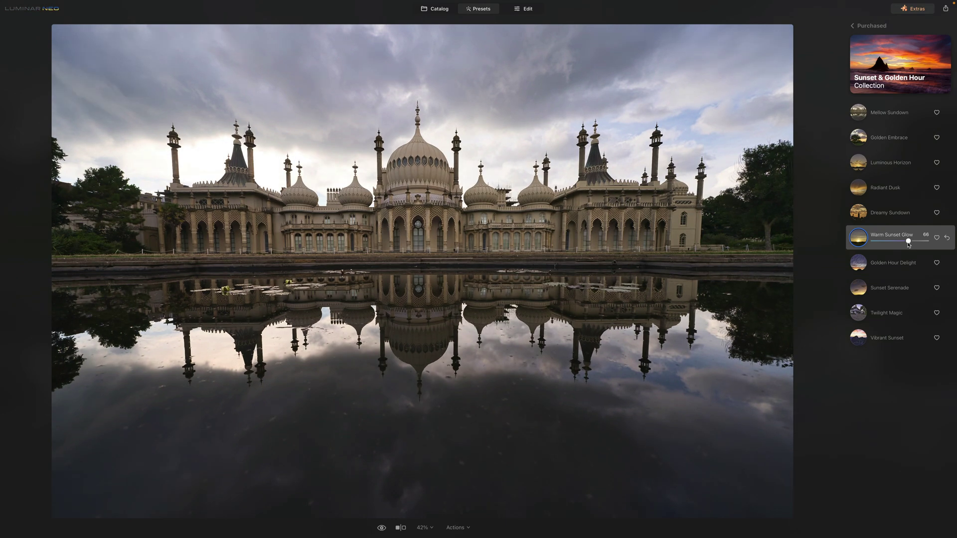
pyautogui.moveTo(908, 244); pyautogui.dragTo(924, 243)
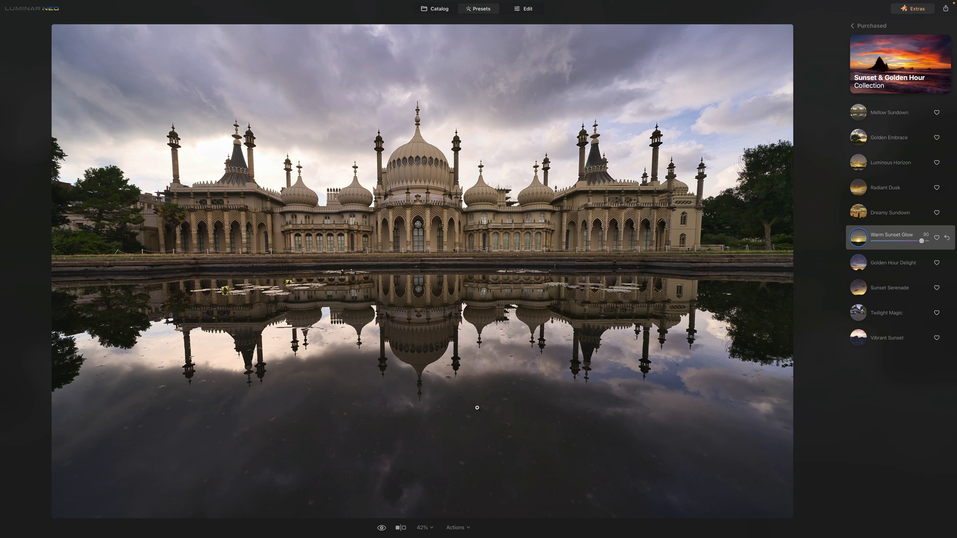
pyautogui.click(382, 529)
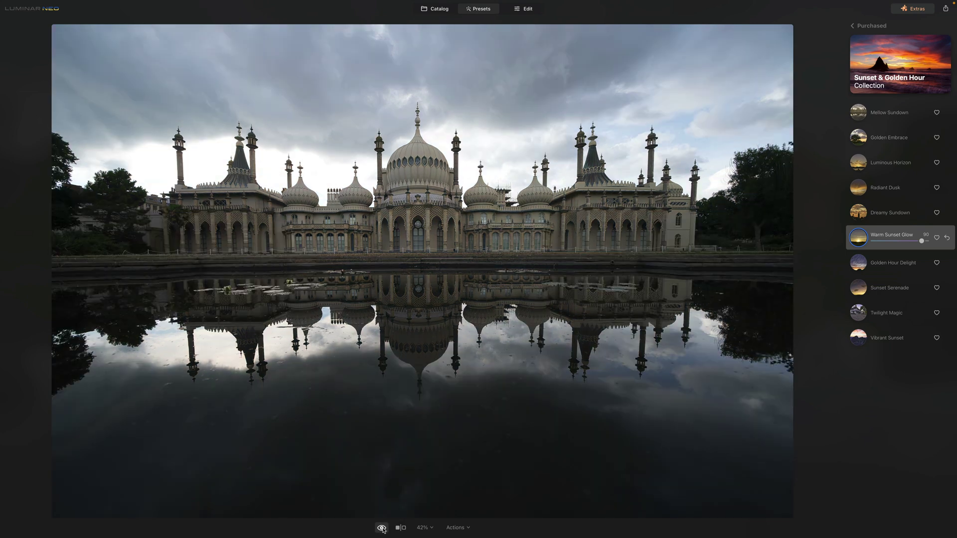
# - Compare the preset result with the original photo in a split before-and-after view, shifting the divider slightly
pyautogui.click(381, 528)
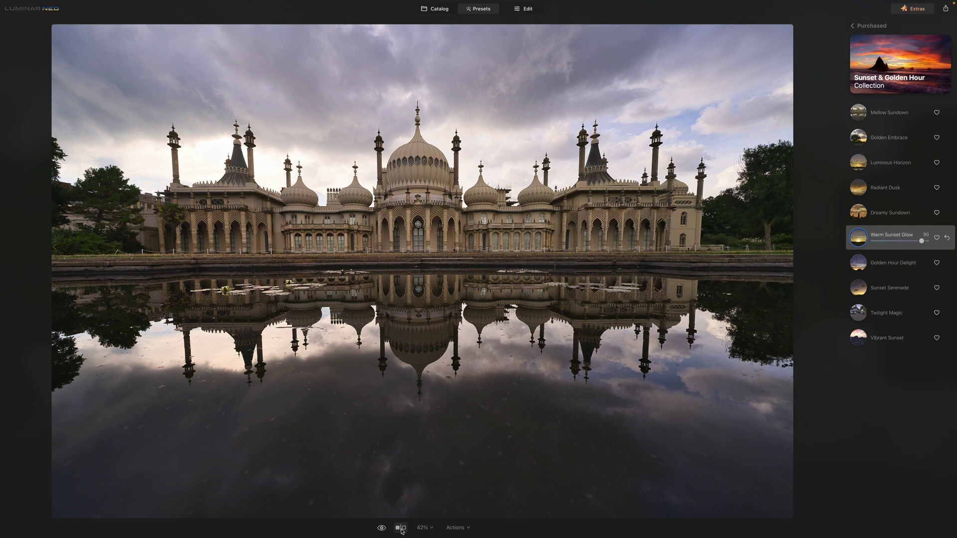
pyautogui.click(402, 528)
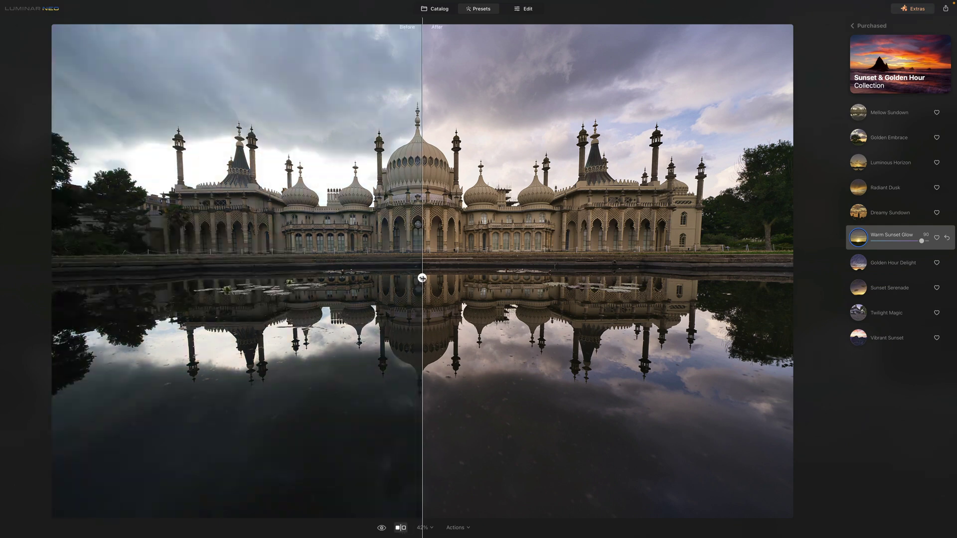
pyautogui.moveTo(422, 278)
pyautogui.mouseDown()
pyautogui.moveTo(244, 278)
pyautogui.moveTo(498, 277)
pyautogui.moveTo(143, 277)
pyautogui.moveTo(620, 278)
pyautogui.moveTo(337, 262)
pyautogui.moveTo(417, 261)
pyautogui.mouseUp()
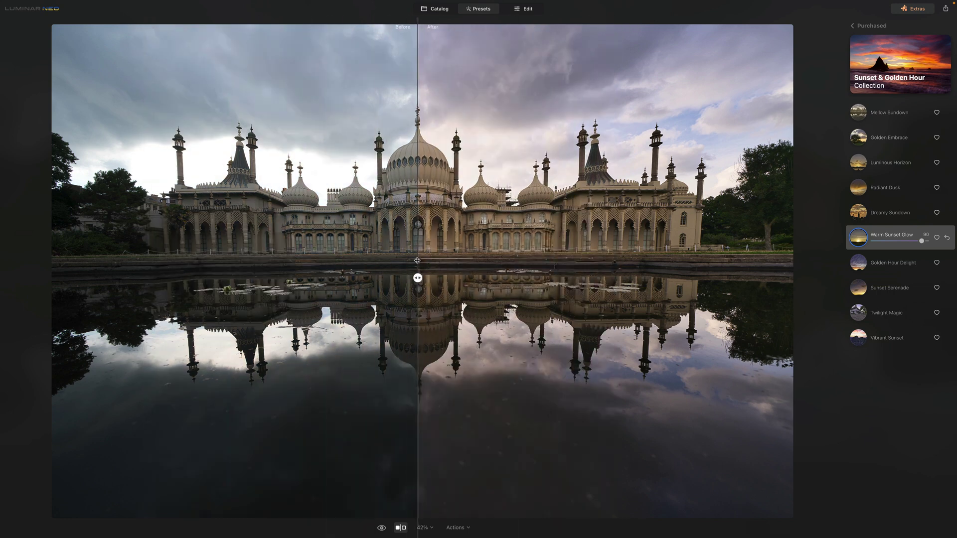
pyautogui.click(402, 528)
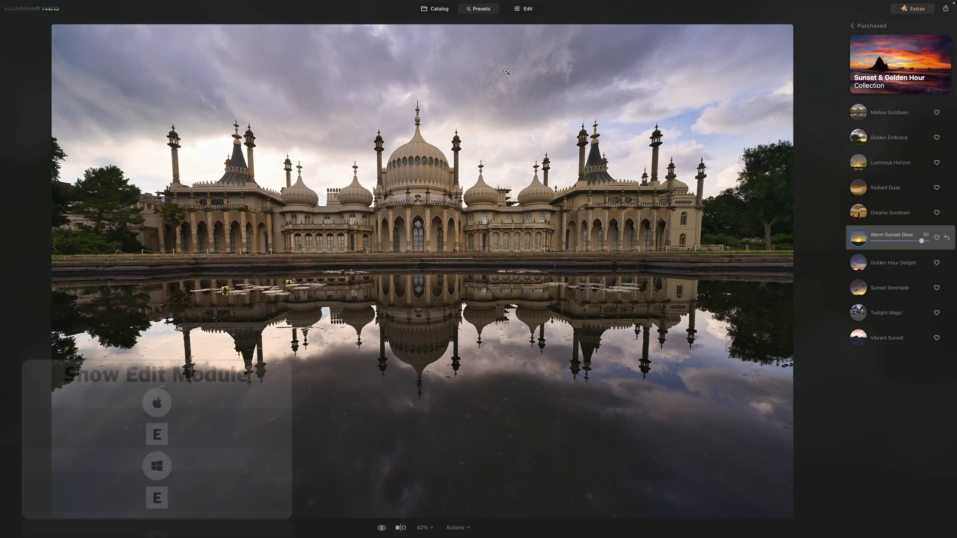
# - Open the photo for editing and review the preset's applied edits, including the RAW Develop Light and Optics settings
pyautogui.click(515, 10)
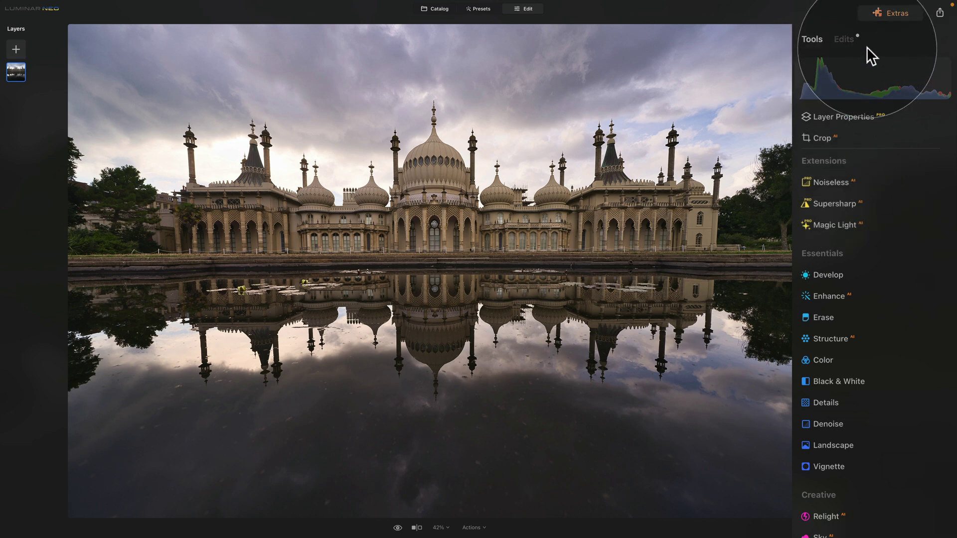
pyautogui.click(841, 38)
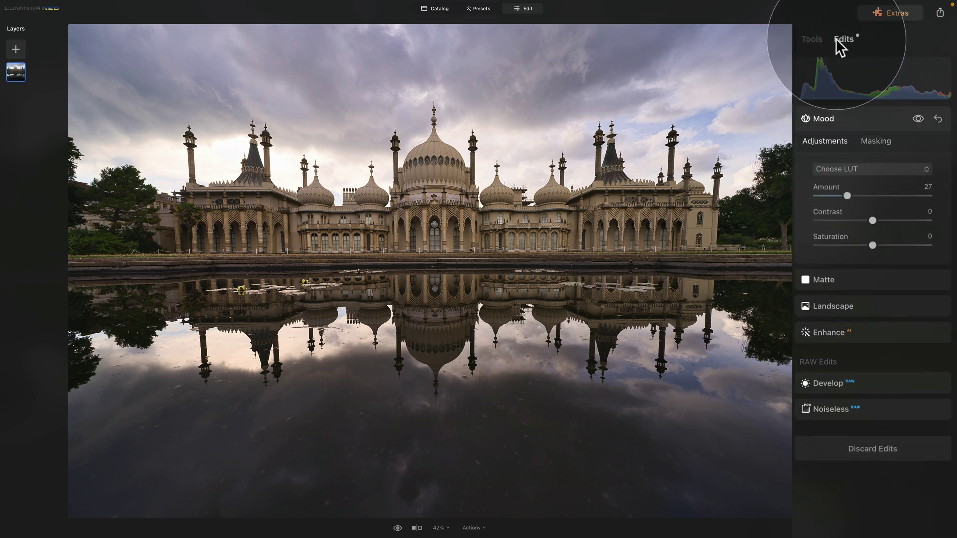
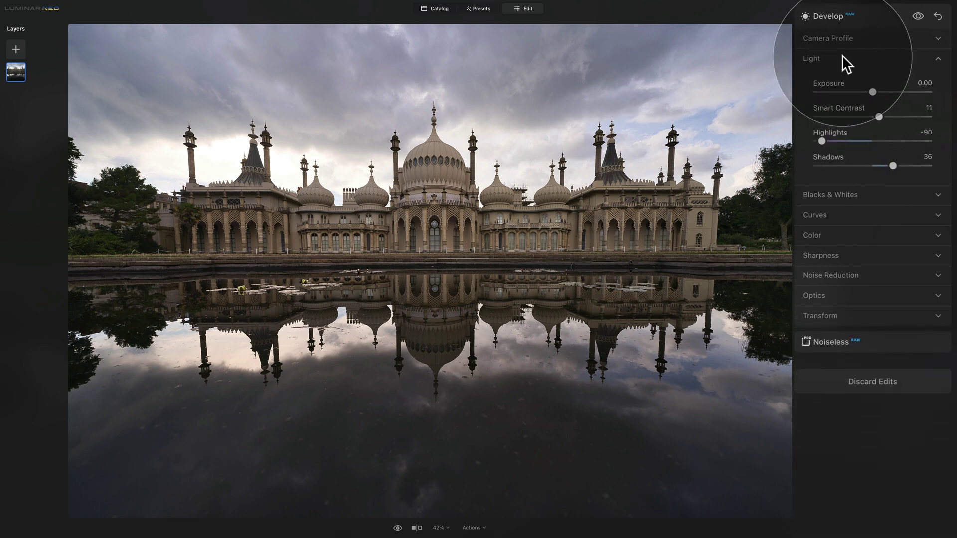
pyautogui.click(843, 59)
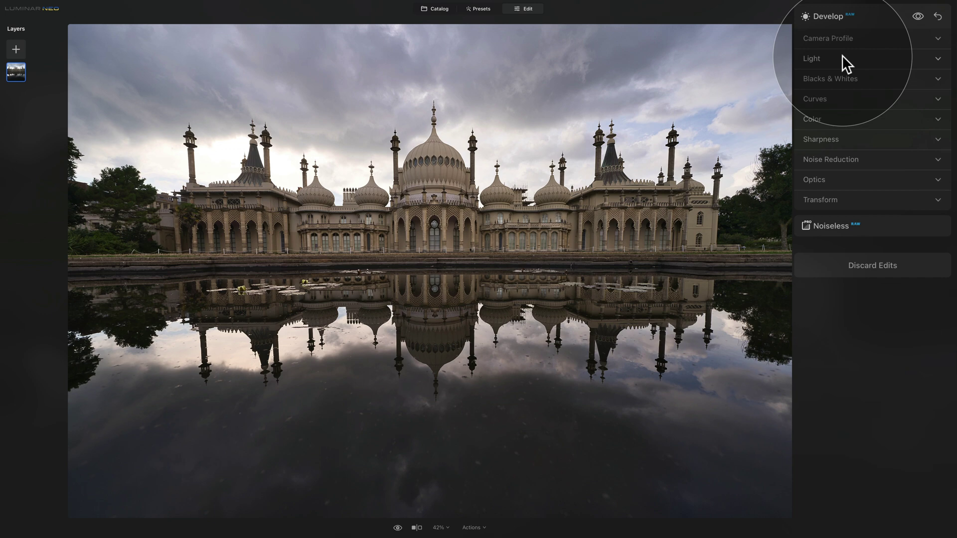
pyautogui.click(842, 178)
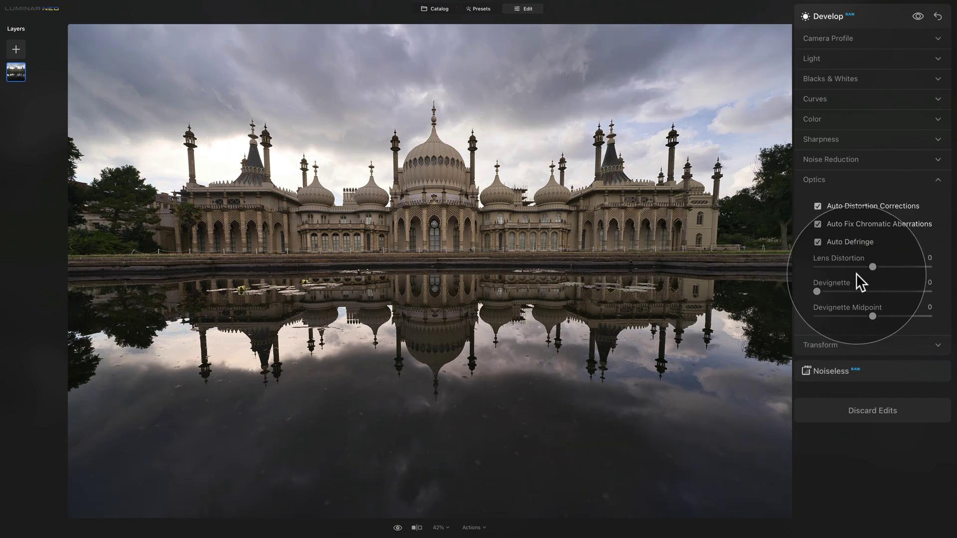
pyautogui.click(828, 182)
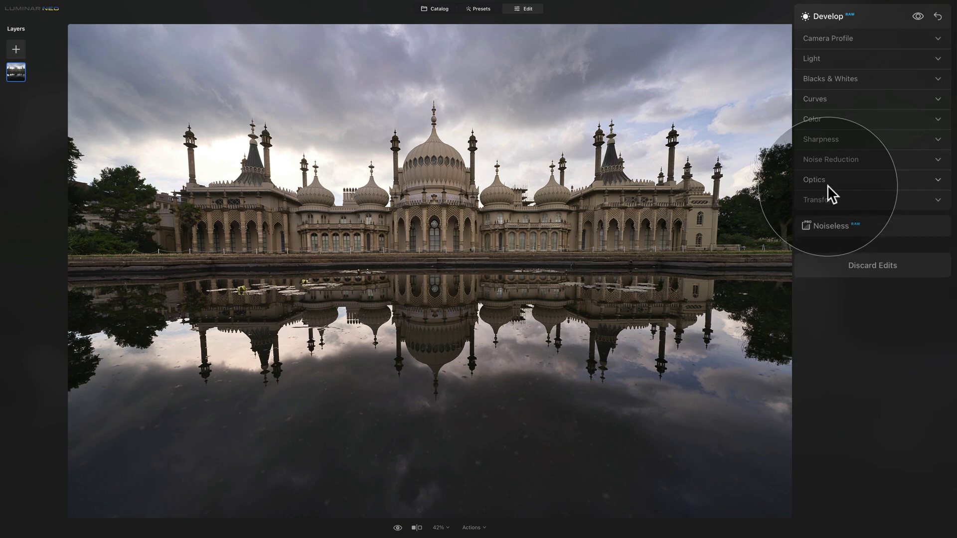
# - Lower the luminosity noise reduction in the RAW Develop edit to 10
pyautogui.click(840, 160)
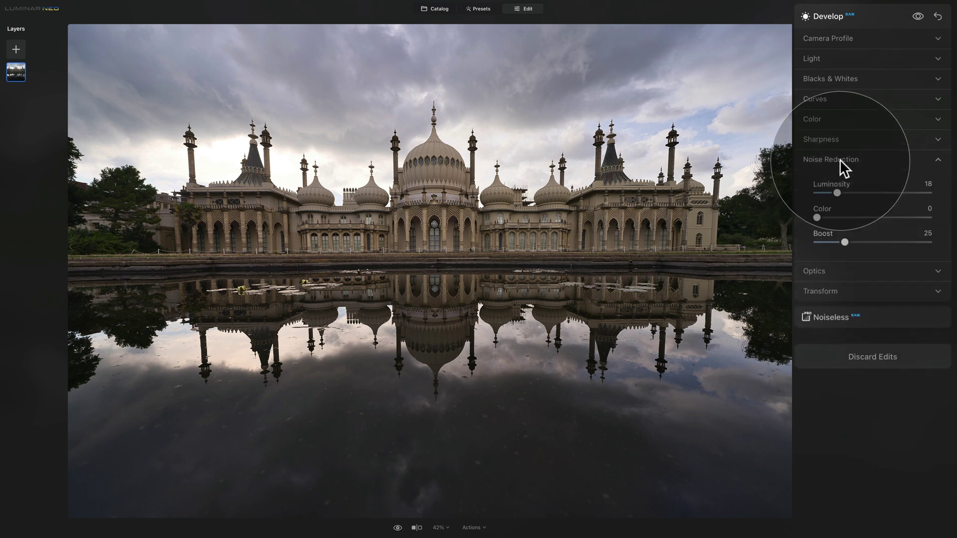
pyautogui.click(836, 193)
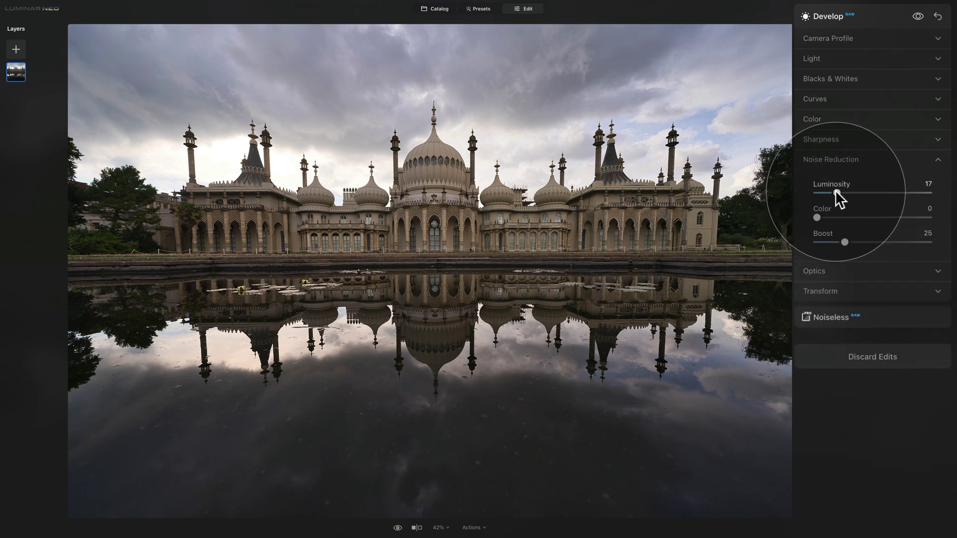
pyautogui.moveTo(835, 191); pyautogui.dragTo(827, 192)
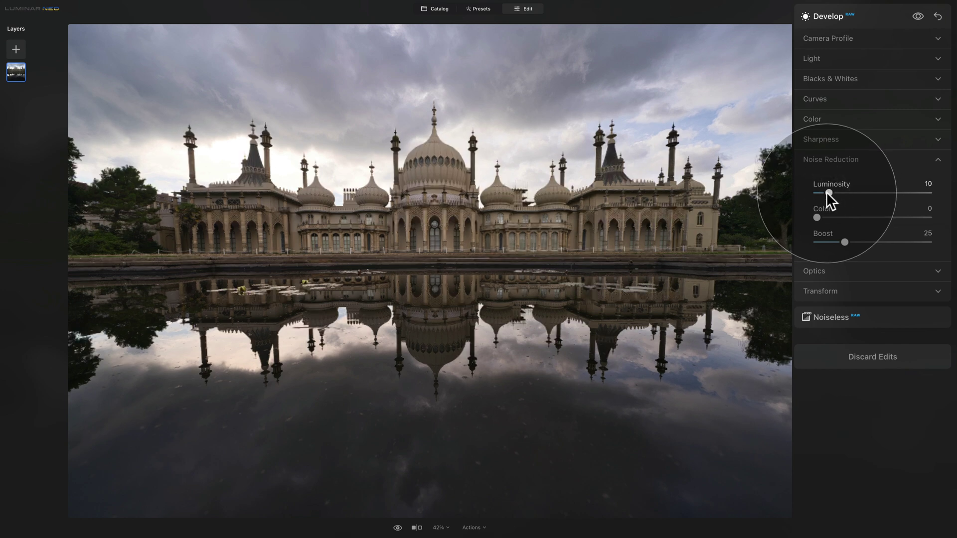
# - Inspect the palace at 100% and set the RAW Develop Sharpen amount to 80, returning to the full photo
pyautogui.click(835, 140)
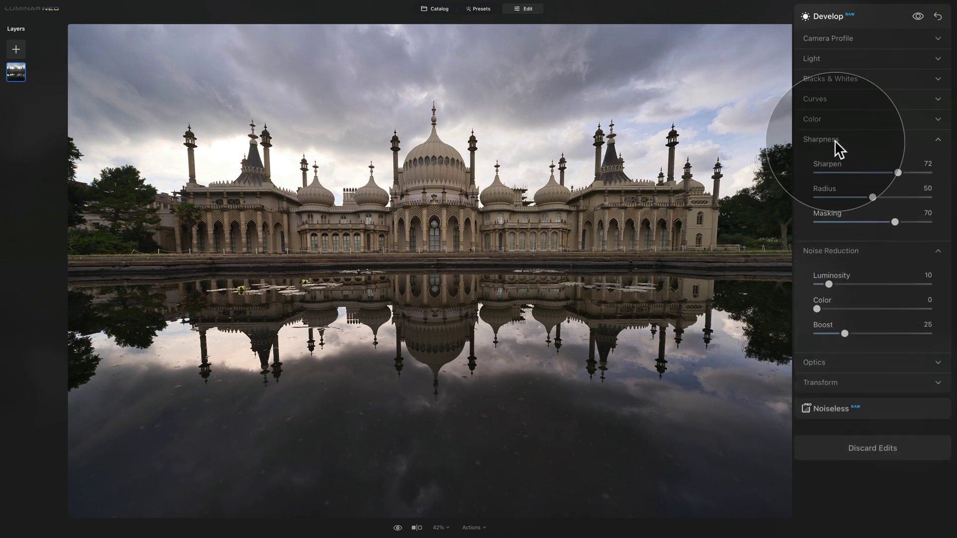
pyautogui.click(421, 173)
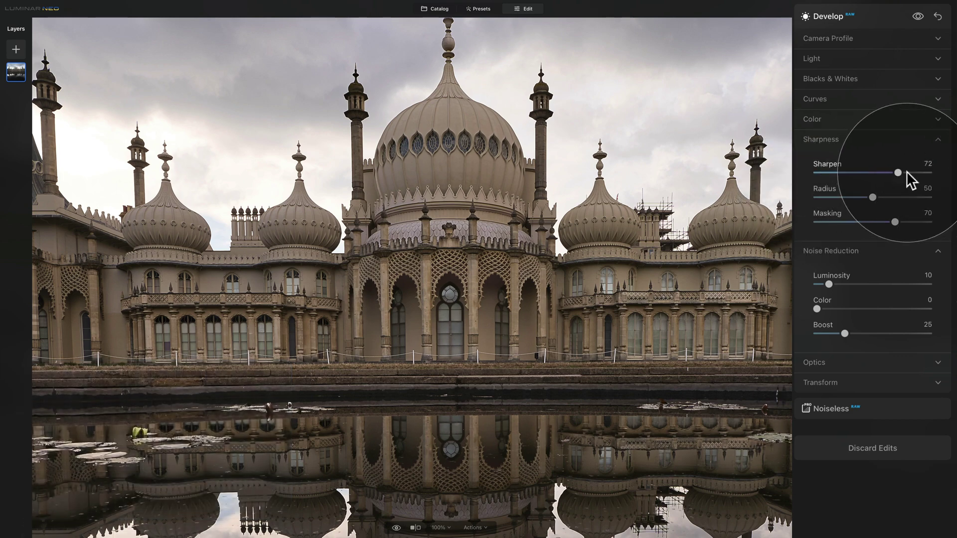
pyautogui.moveTo(899, 171); pyautogui.dragTo(908, 170)
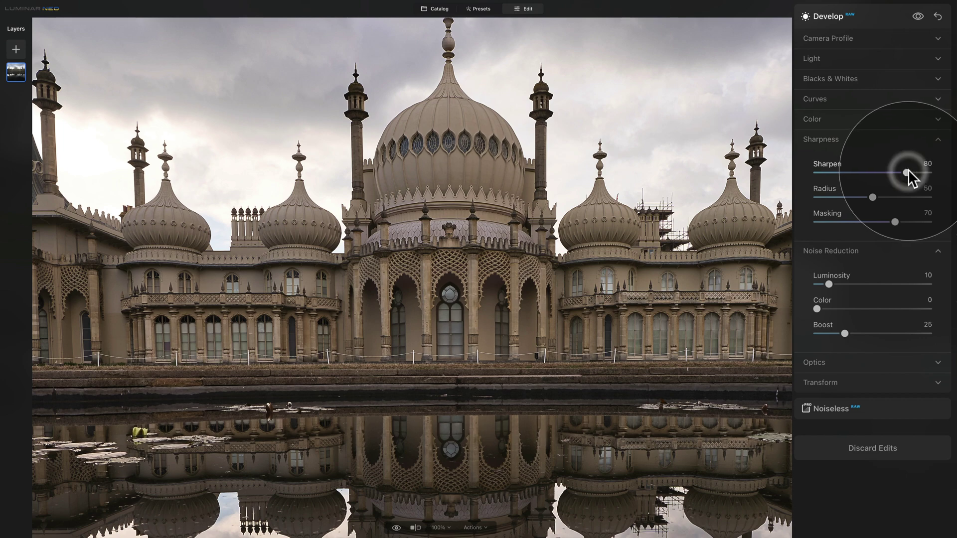
pyautogui.click(841, 140)
pyautogui.click(853, 158)
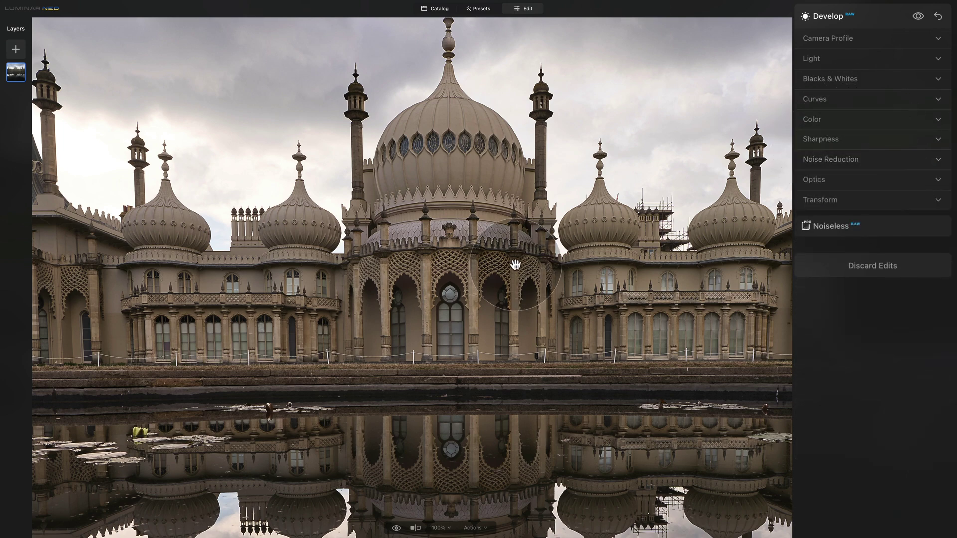
pyautogui.hotkey('ctrl', '0')
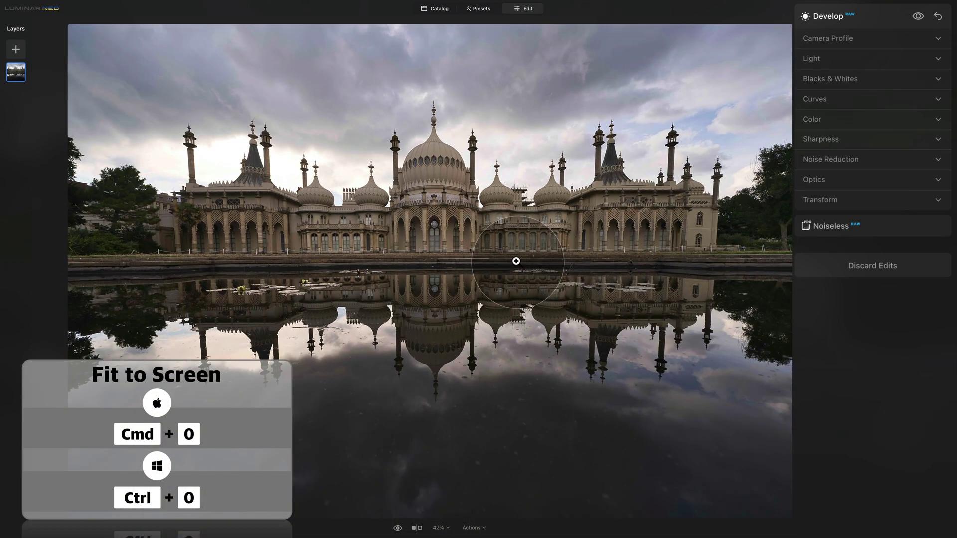
# - Apply the automatic perspective correction from the RAW Develop Transform settings to the photo
pyautogui.click(846, 201)
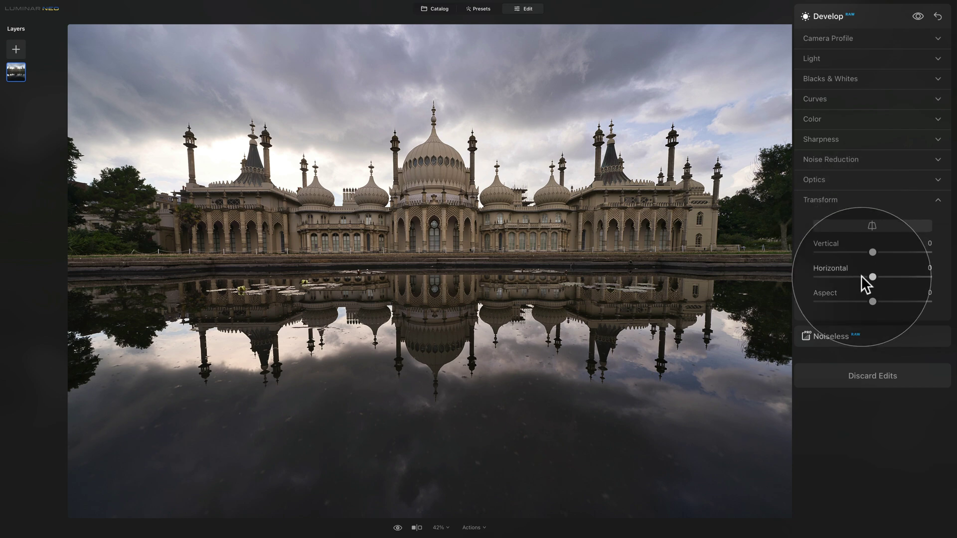
pyautogui.click(859, 228)
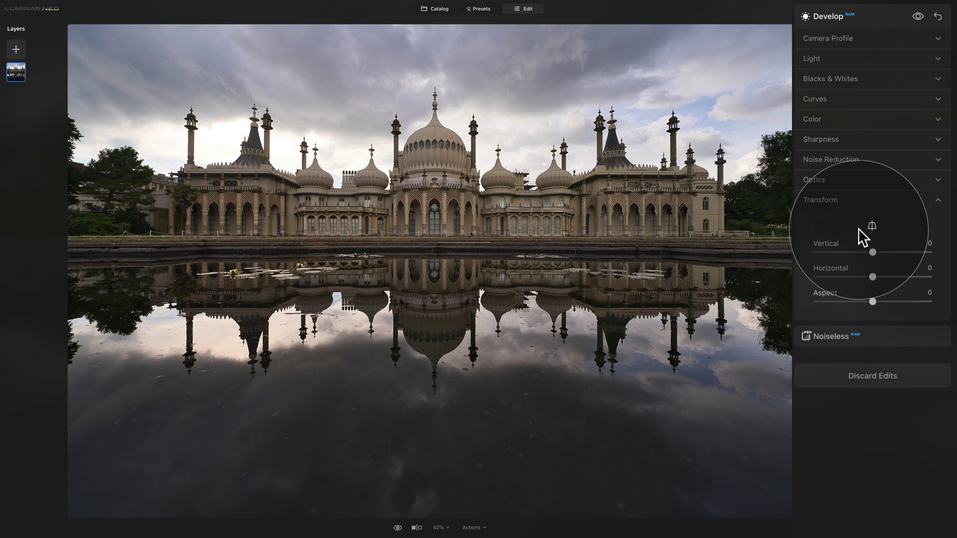
pyautogui.click(866, 16)
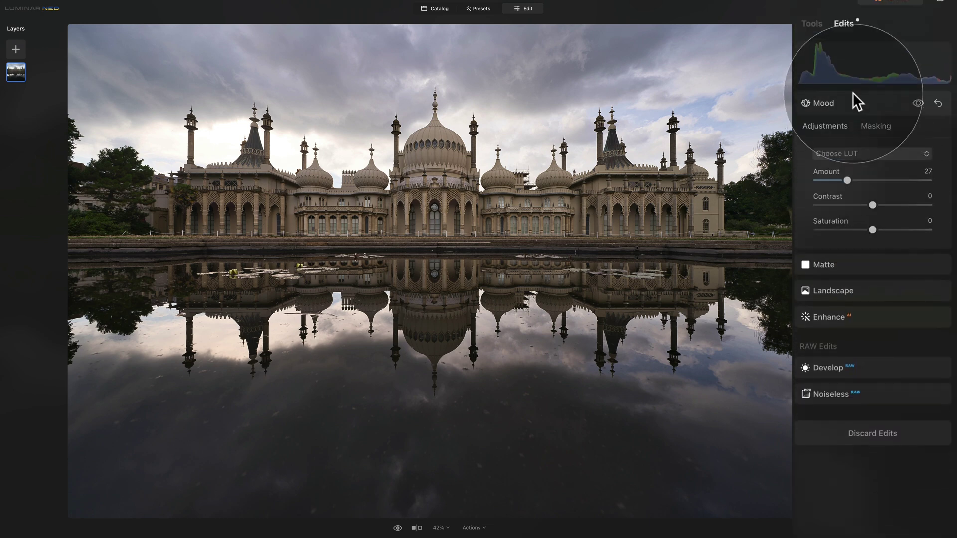
# - Start cropping the photo with the ratio set to 16:9
pyautogui.click(819, 40)
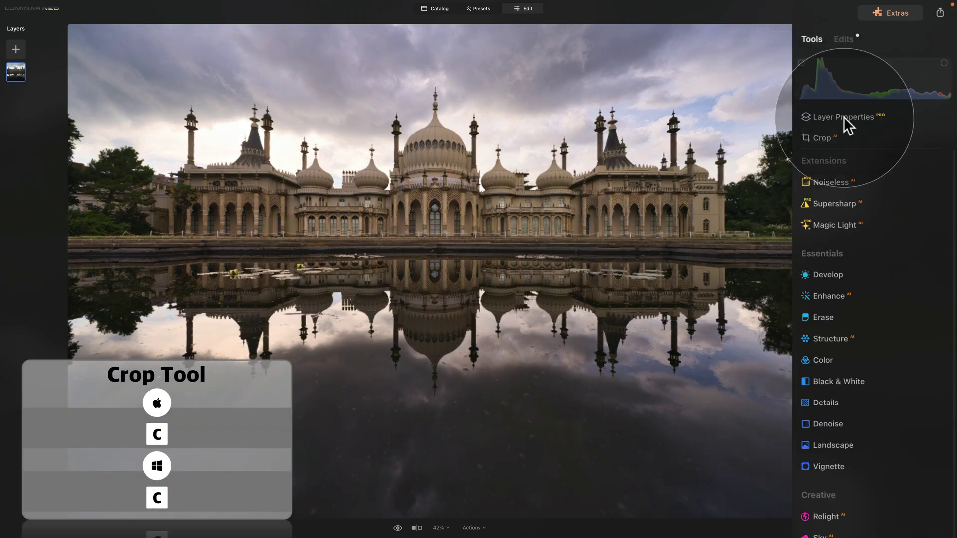
pyautogui.click(843, 136)
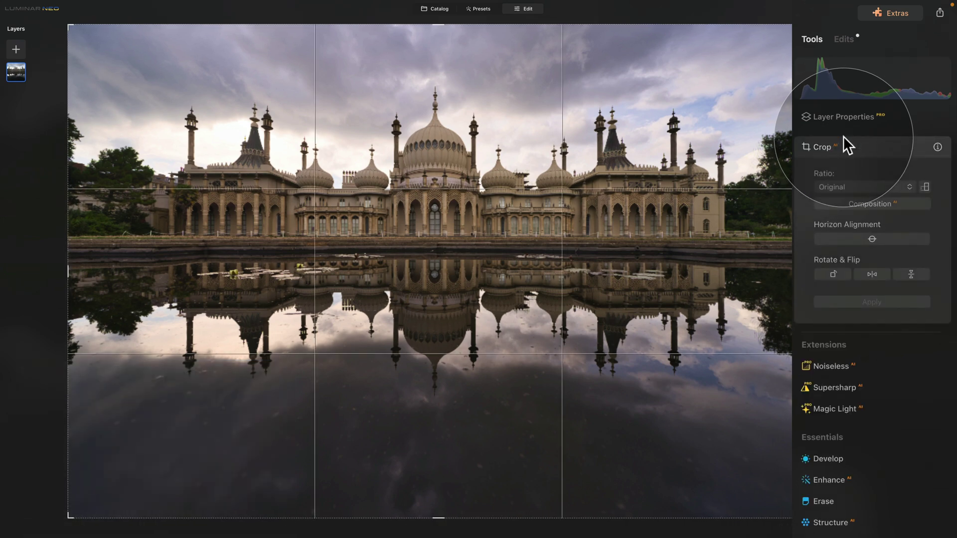
pyautogui.click(854, 185)
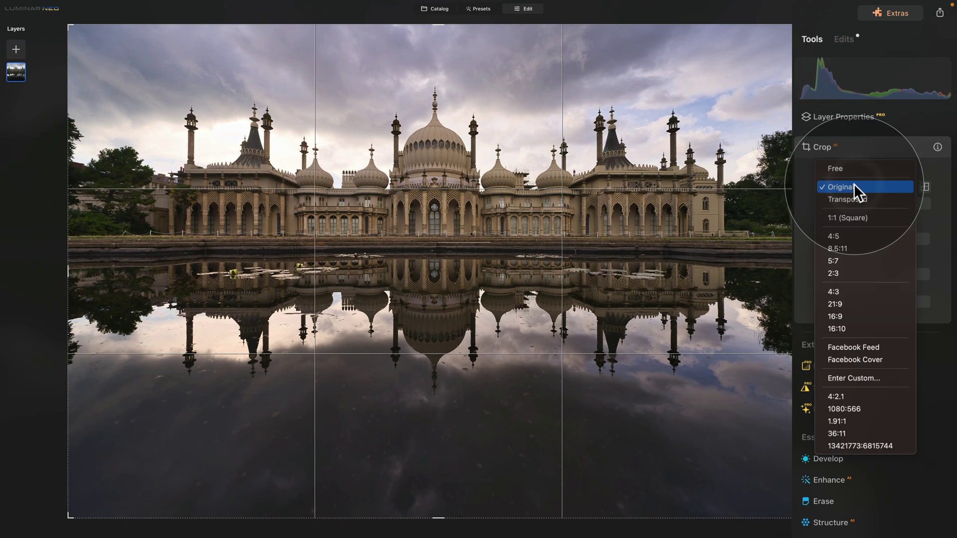
pyautogui.click(850, 316)
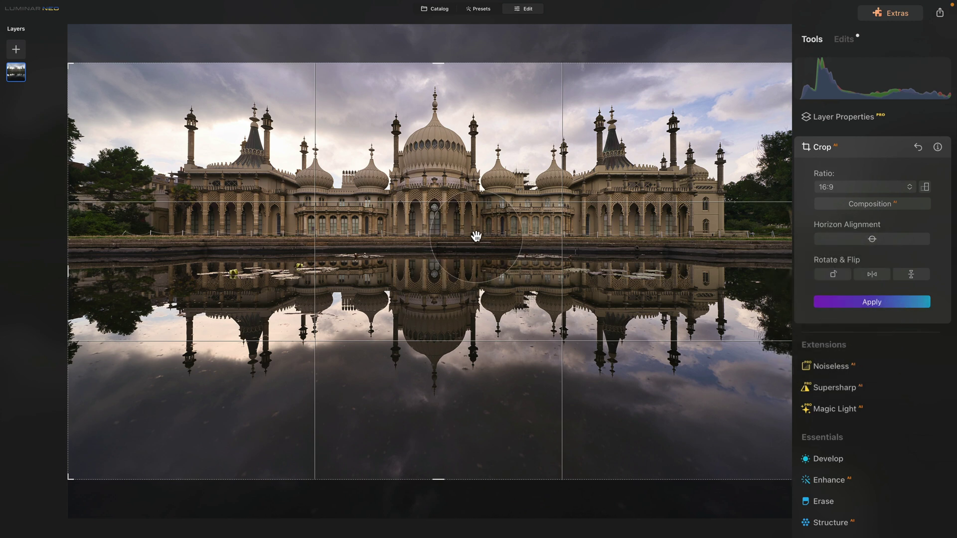
# - Rotate the photo slightly, tighten the crop frame, center the palace and its reflection within it, and apply the crop
pyautogui.moveTo(476, 236); pyautogui.dragTo(475, 245)
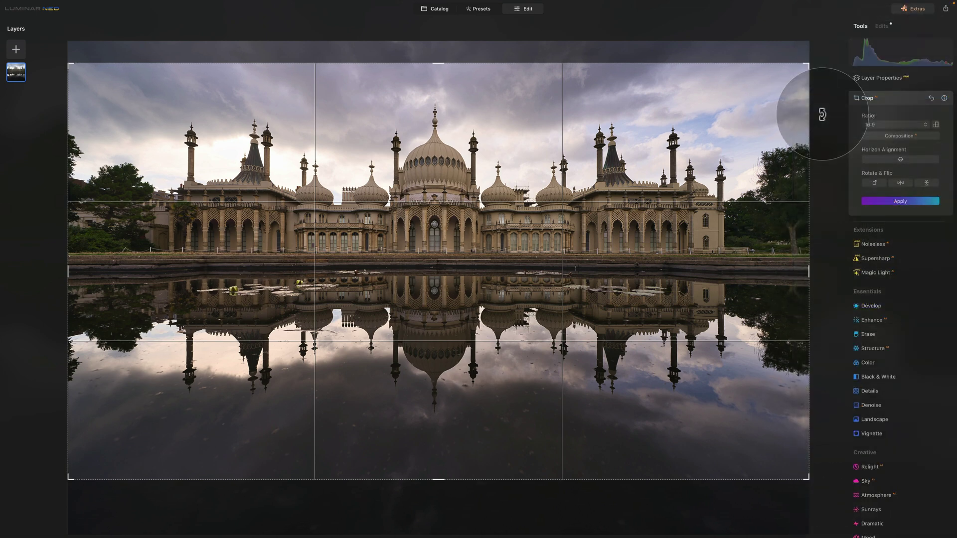
pyautogui.moveTo(822, 114); pyautogui.dragTo(825, 112)
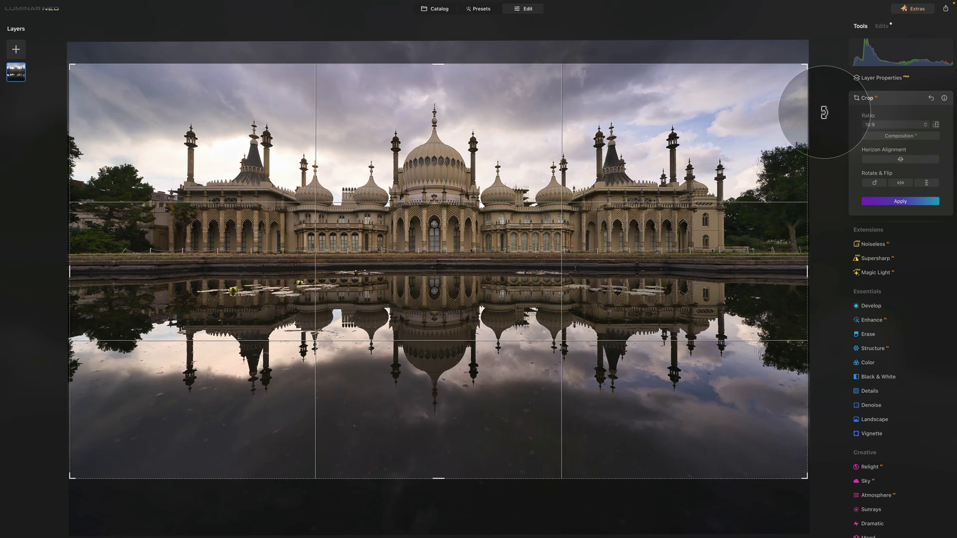
pyautogui.moveTo(807, 65); pyautogui.dragTo(801, 68)
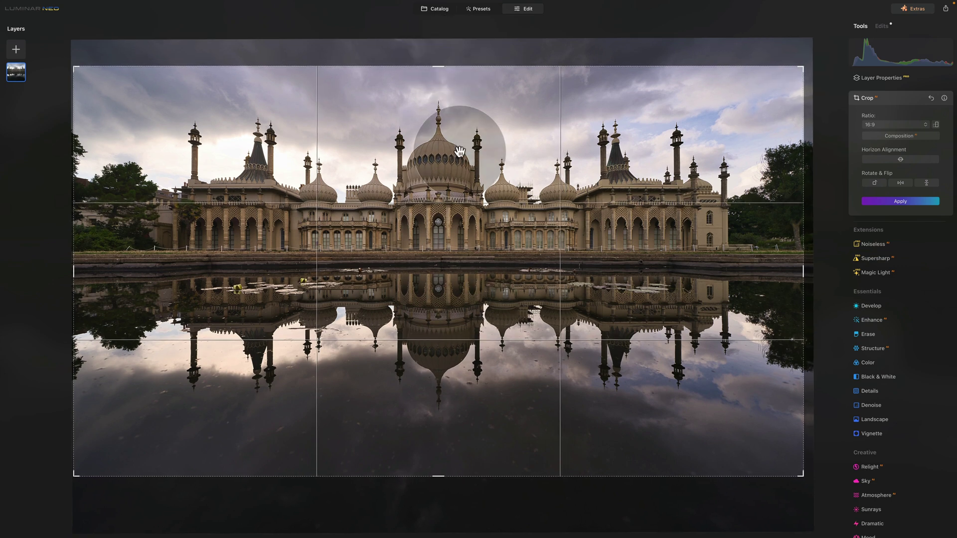
pyautogui.moveTo(474, 131); pyautogui.dragTo(469, 146)
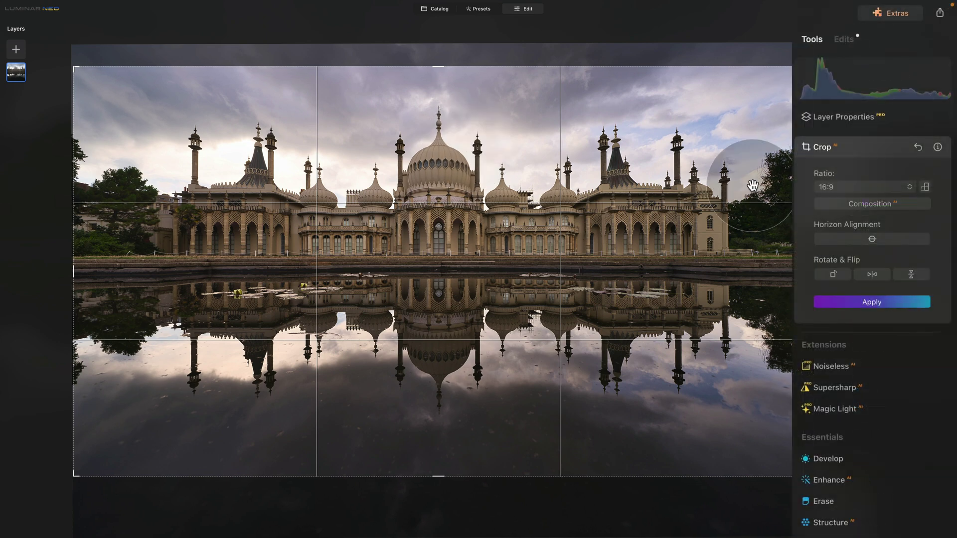
pyautogui.click(854, 302)
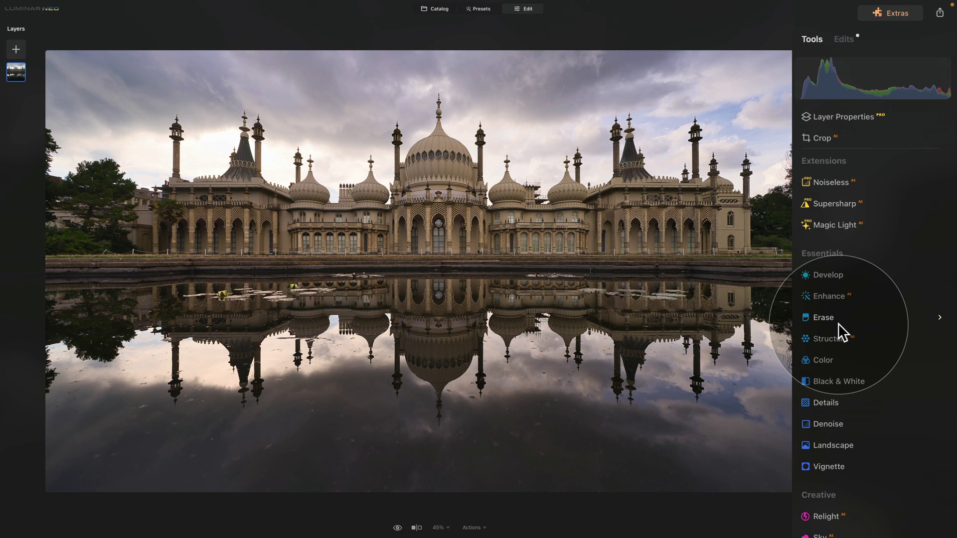
# - Check the list of applied edits and add a vignette with an amount of -57 and an inner light of 15
pyautogui.click(842, 39)
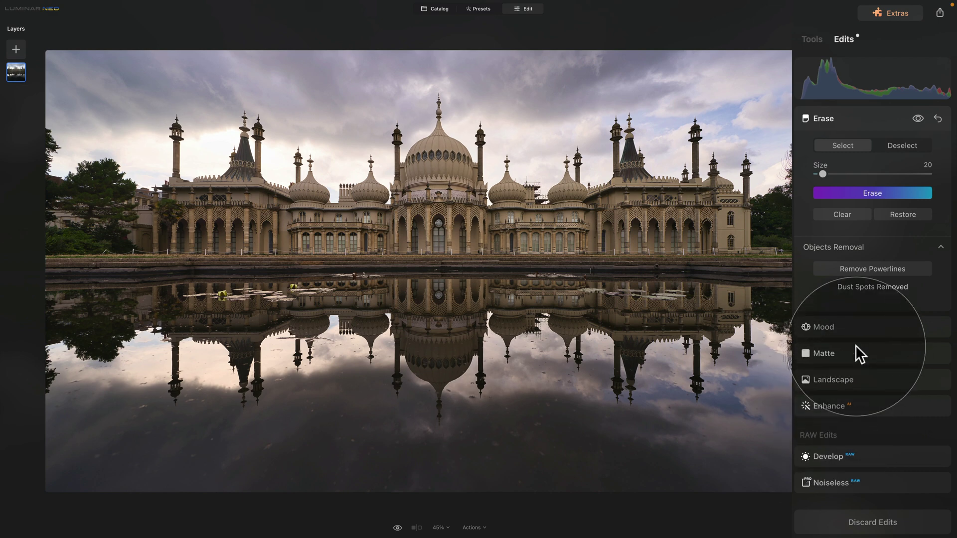
pyautogui.click(819, 45)
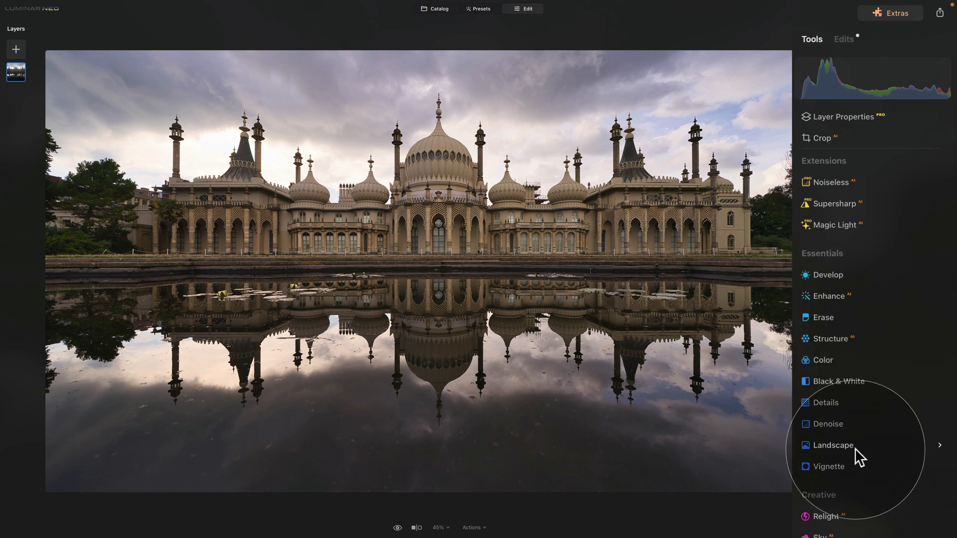
pyautogui.click(830, 469)
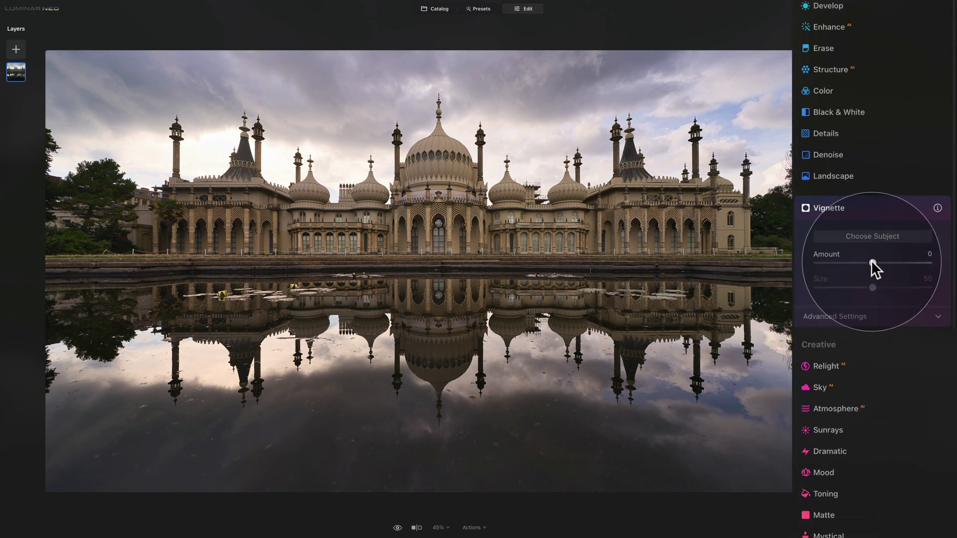
pyautogui.moveTo(872, 262); pyautogui.dragTo(840, 262)
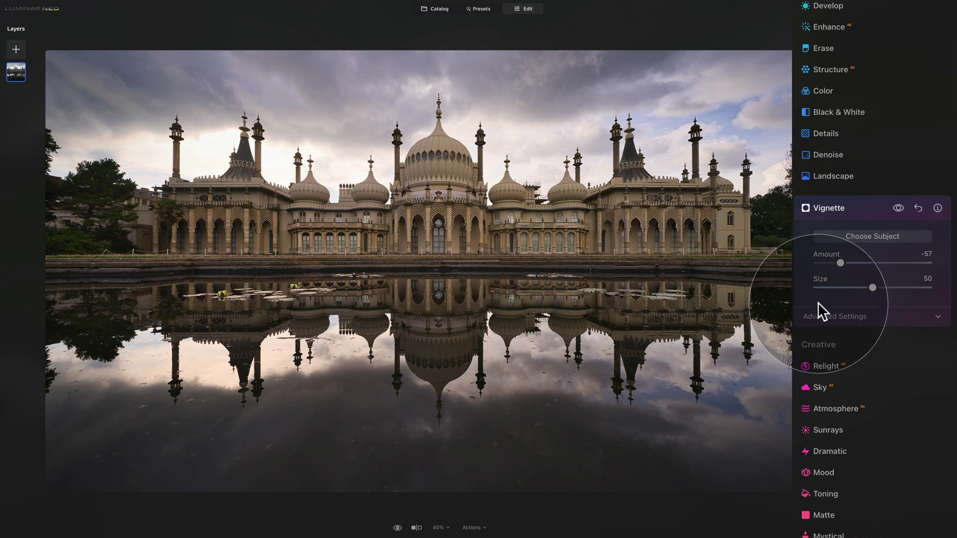
pyautogui.click(855, 321)
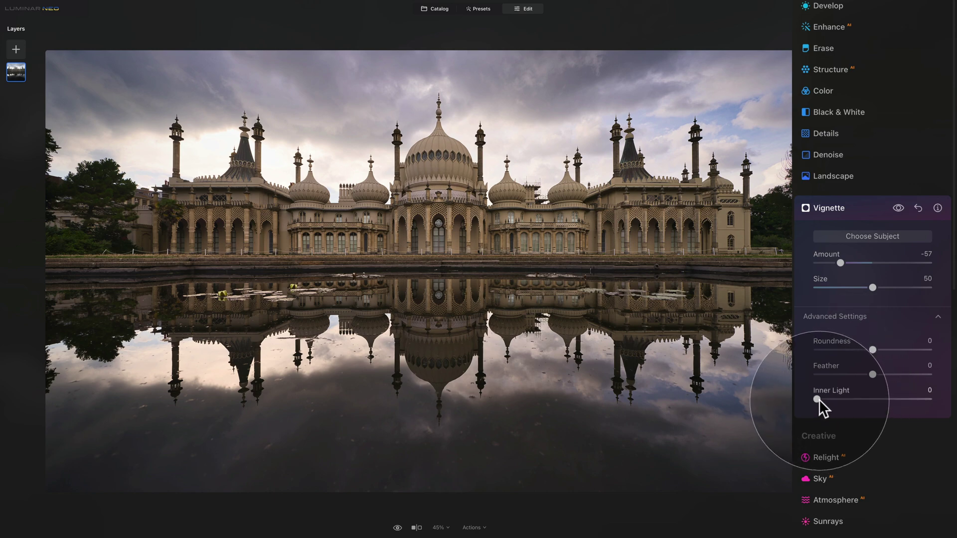
pyautogui.moveTo(818, 399); pyautogui.dragTo(835, 399)
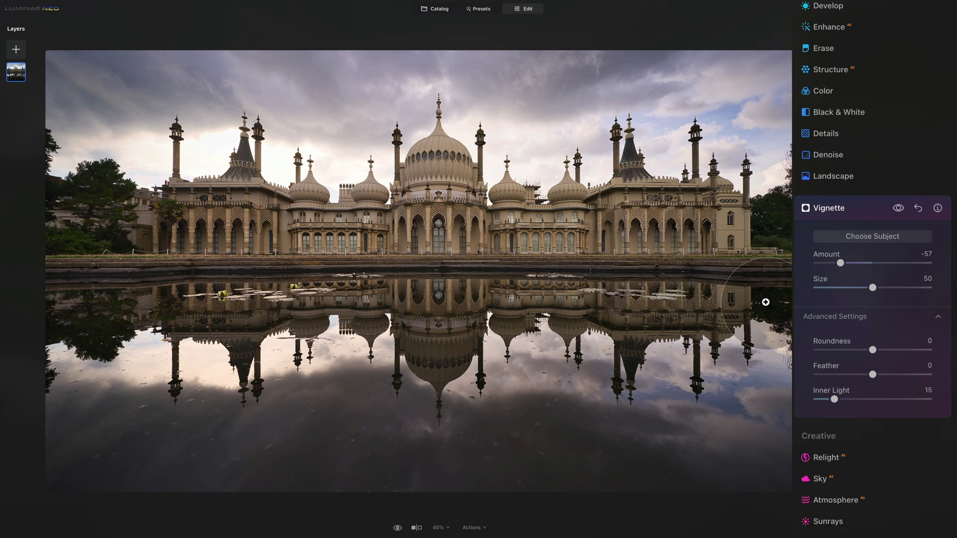
pyautogui.click(857, 212)
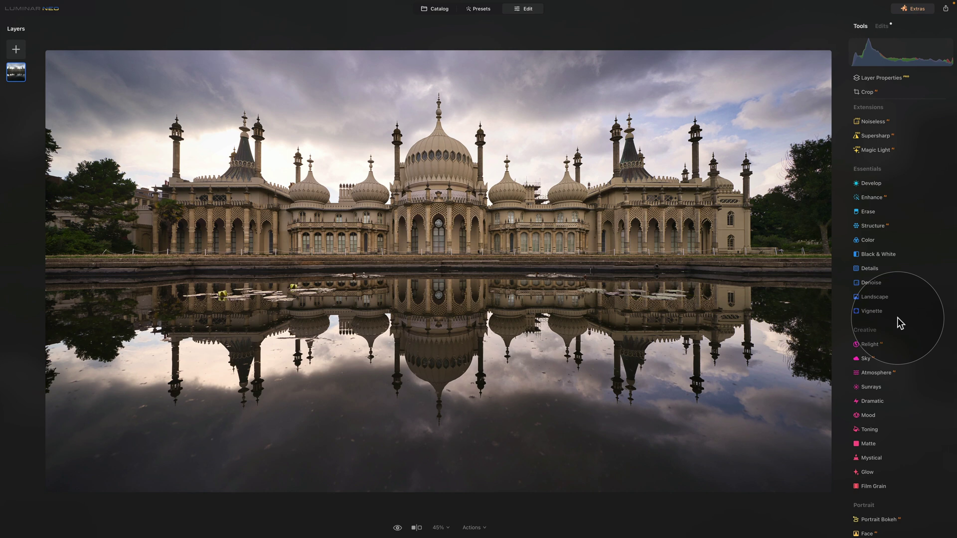
# - Compare the finished edit with the unedited photo
pyautogui.click(397, 527)
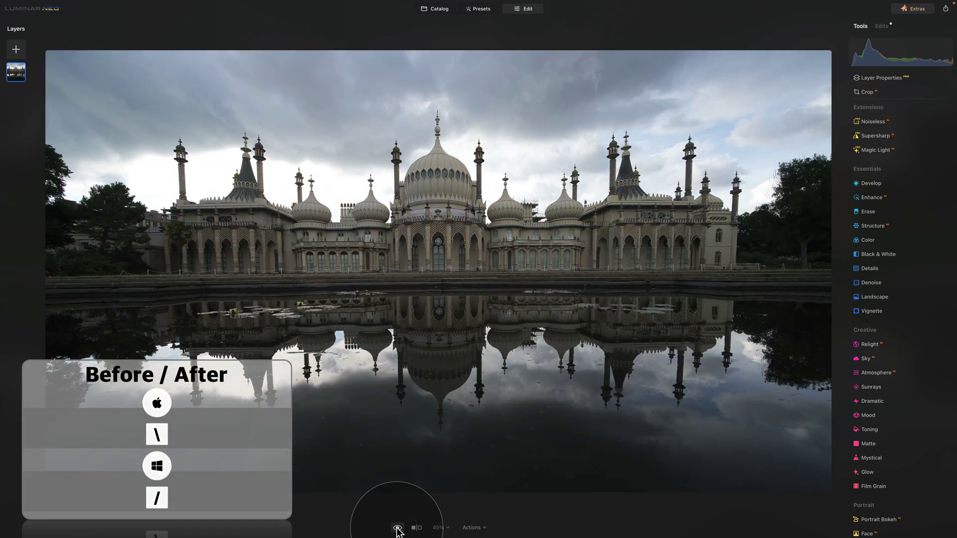
pyautogui.click(397, 527)
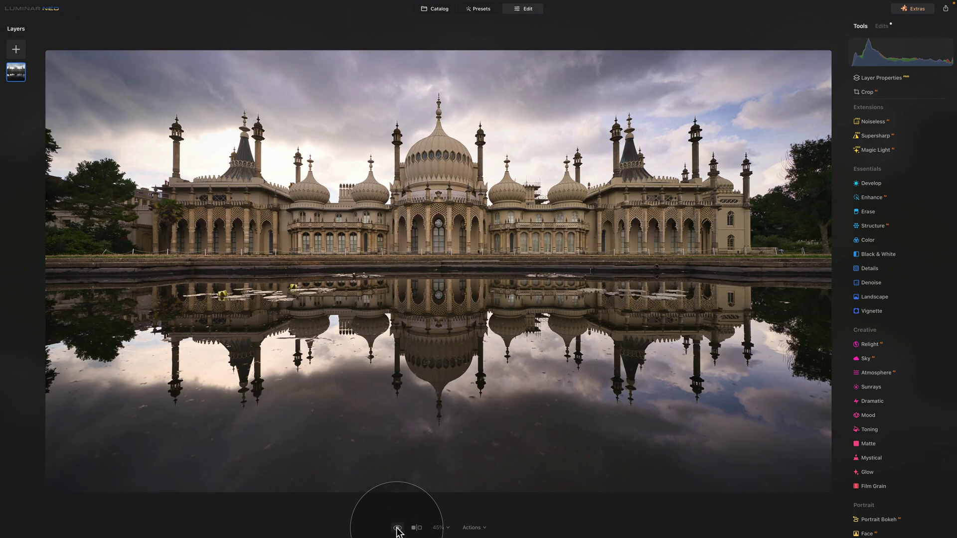